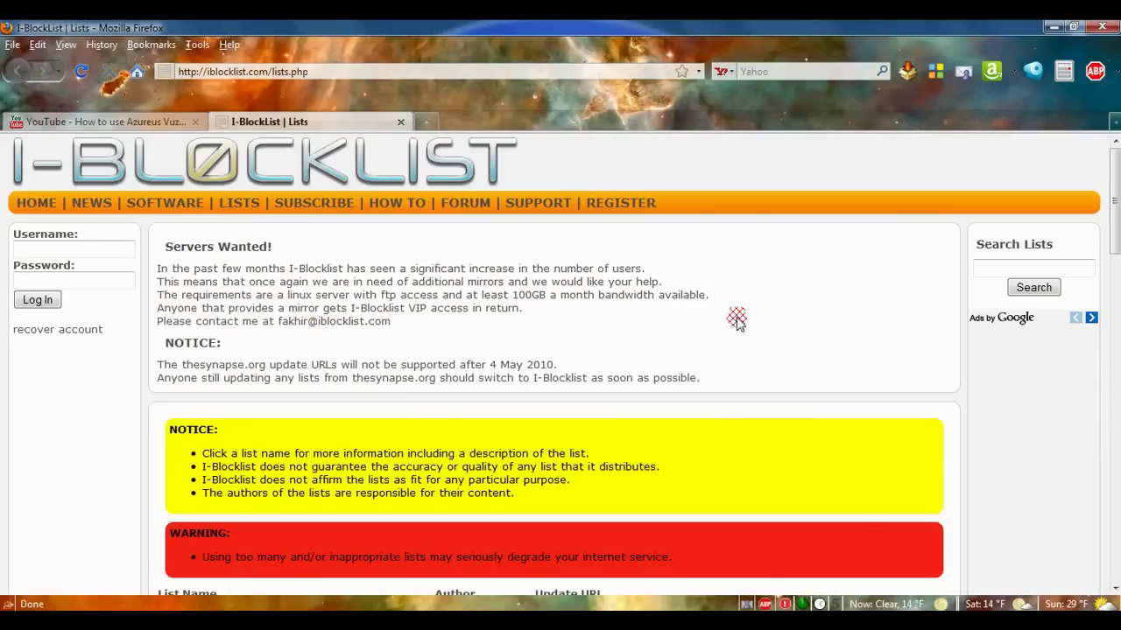
- Request the Bluetack level1 blocklist from its update URL and choose DownThemAll! to handle the file
{"action": "scroll", "coordinate": [251, 277], "scroll_direction": "down", "scroll_amount": 5}
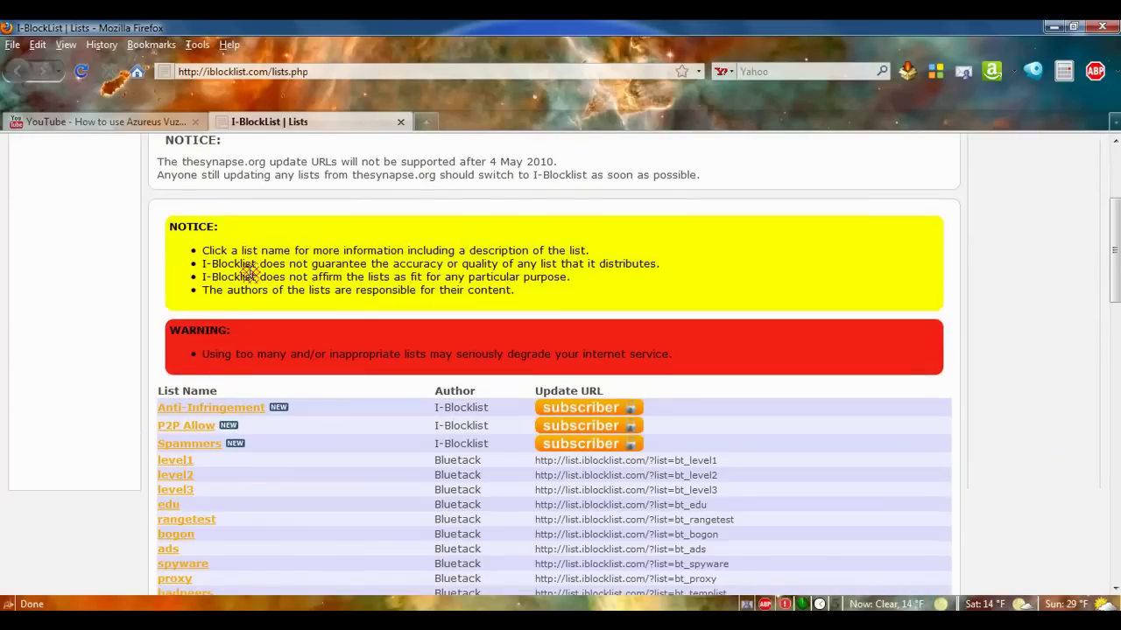
{"action": "scroll", "coordinate": [250, 278], "scroll_direction": "down", "scroll_amount": 2}
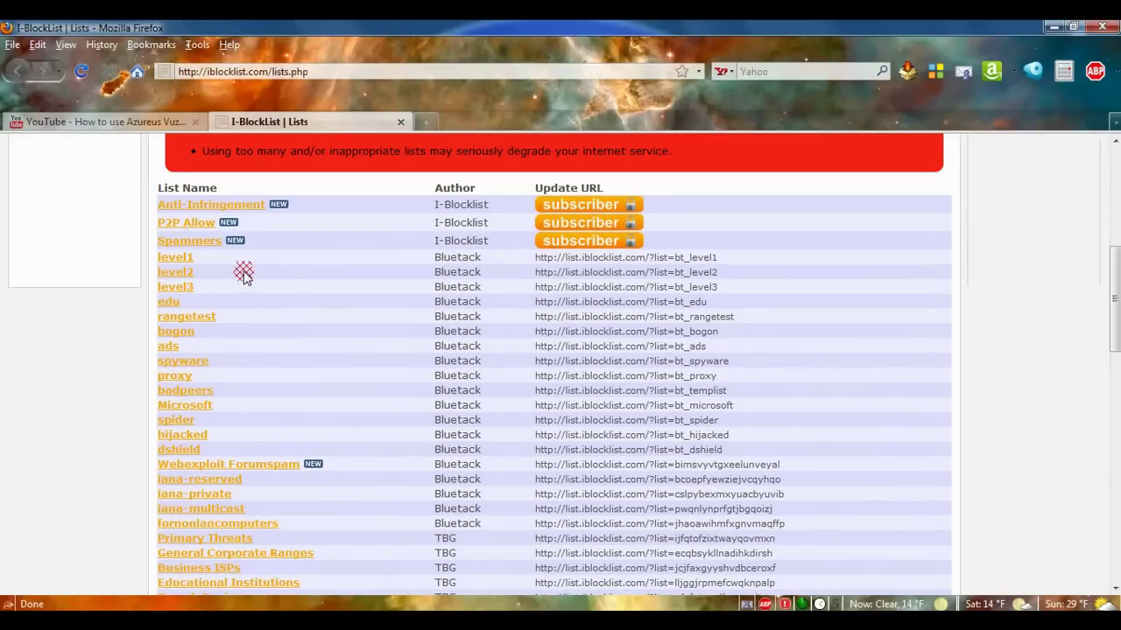
{"action": "scroll", "coordinate": [421, 286], "scroll_direction": "down", "scroll_amount": 10}
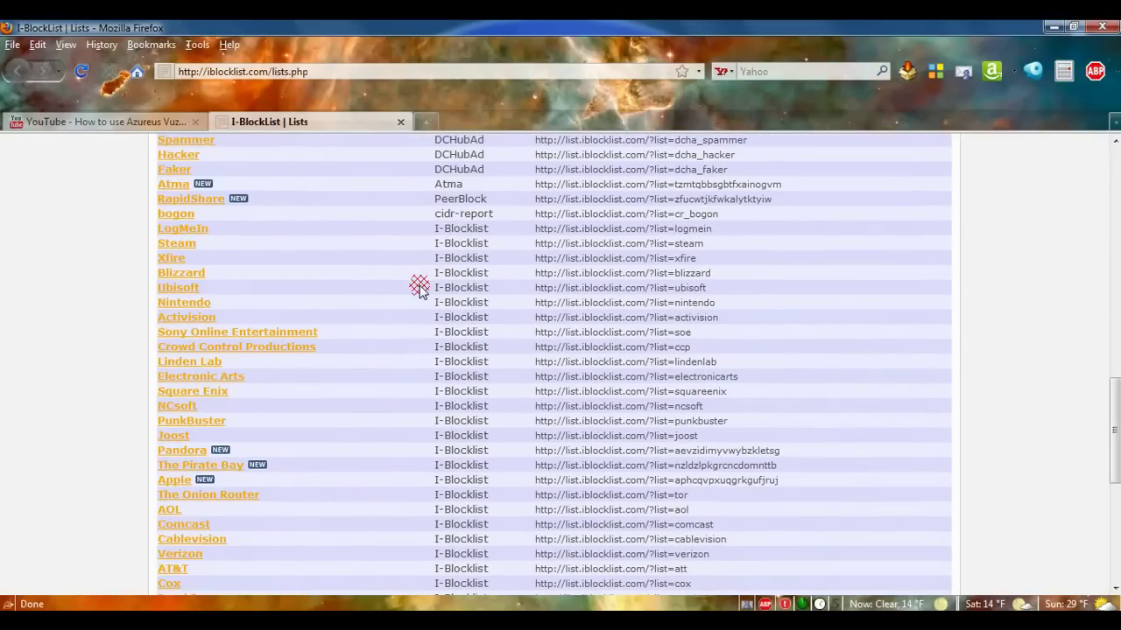
{"action": "scroll", "coordinate": [420, 289], "scroll_direction": "down", "scroll_amount": 4}
{"action": "scroll", "coordinate": [419, 289], "scroll_direction": "up", "scroll_amount": 6}
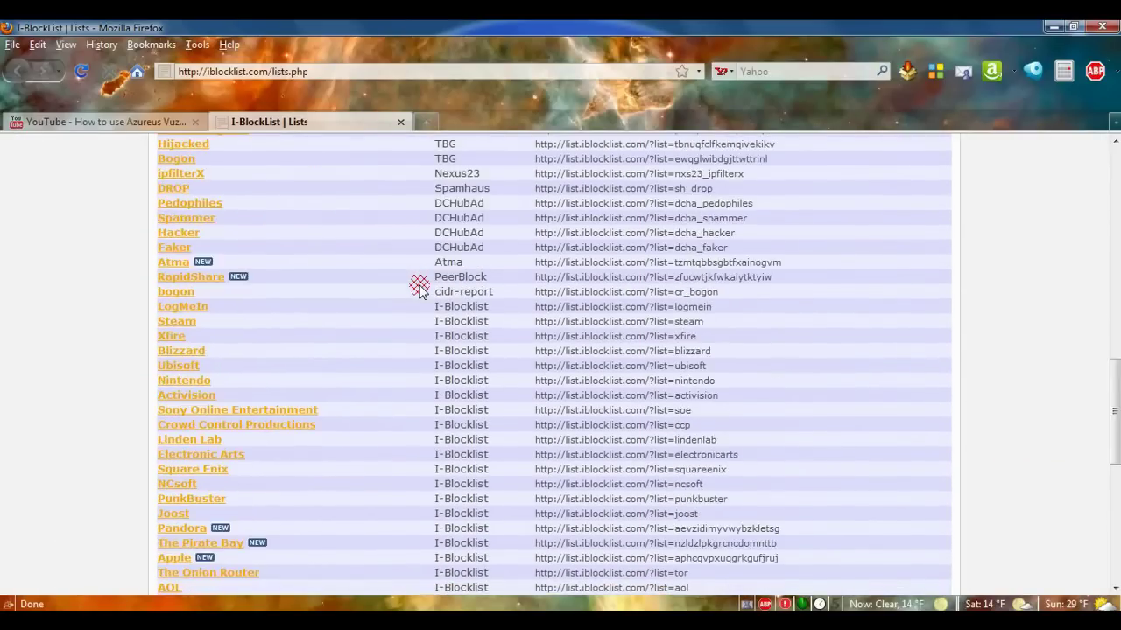
{"action": "scroll", "coordinate": [419, 289], "scroll_direction": "up", "scroll_amount": 9}
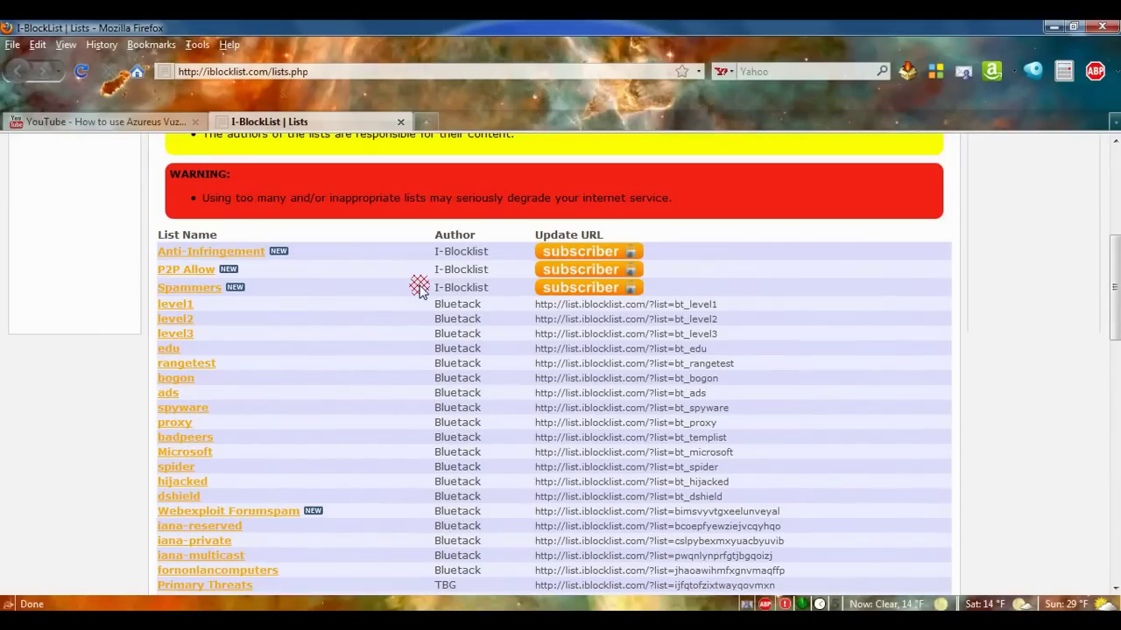
{"action": "left_click", "coordinate": [557, 307]}
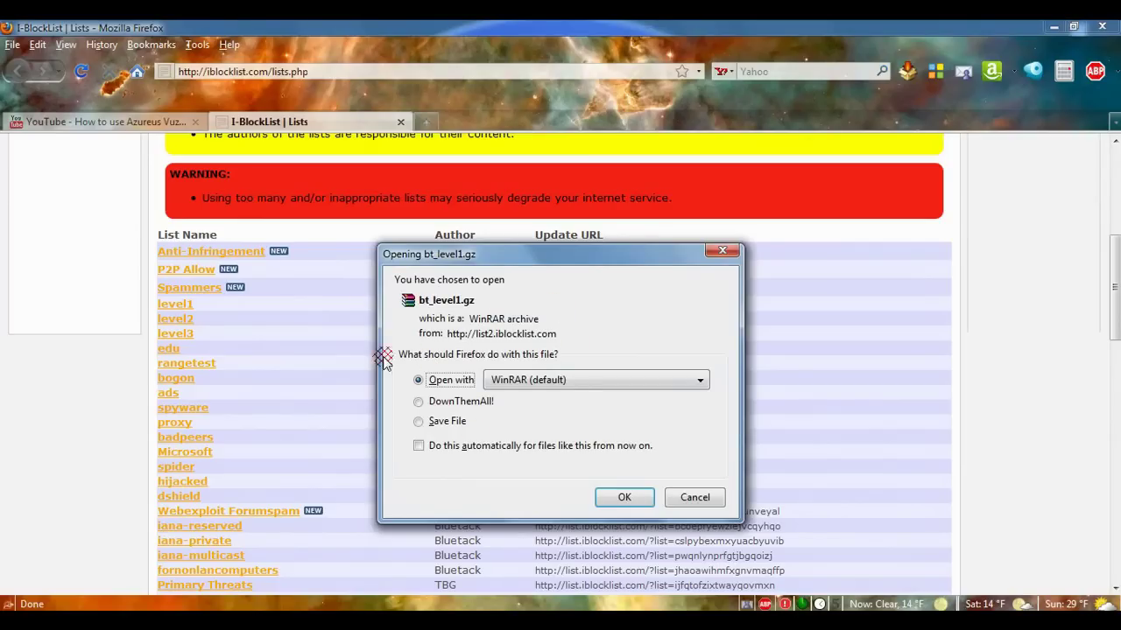
{"action": "left_click", "coordinate": [419, 402]}
{"action": "left_click", "coordinate": [635, 496]}
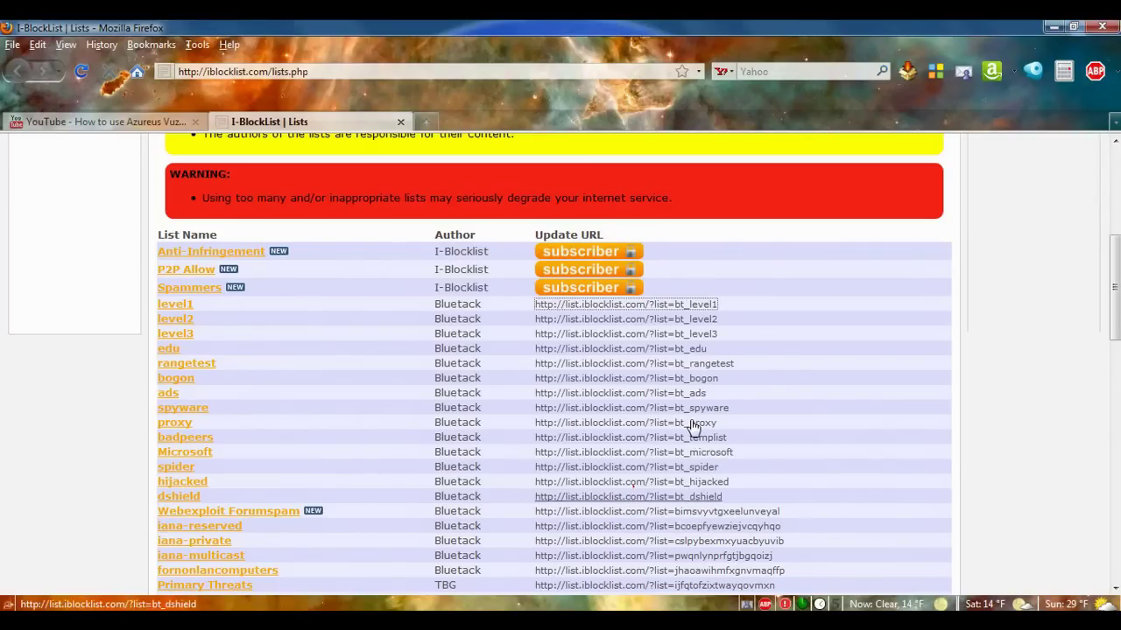
- Set the Desktop as the save folder for bt_level1.gz, start the download and close the download manager
{"action": "left_click", "coordinate": [749, 337]}
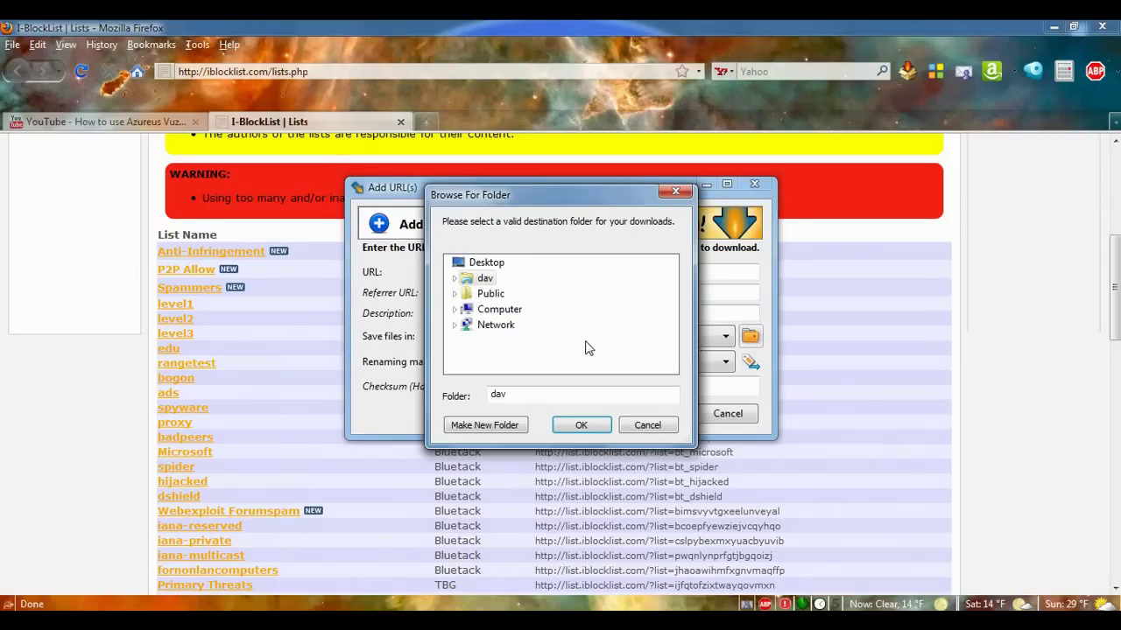
{"action": "left_click", "coordinate": [486, 263]}
{"action": "left_click", "coordinate": [582, 425]}
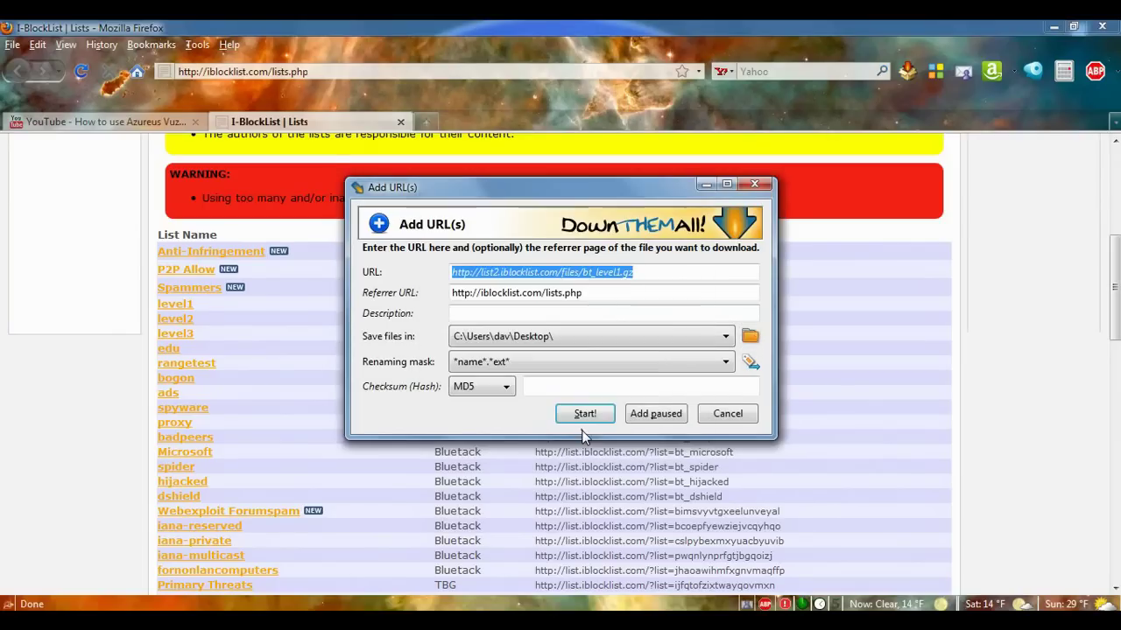
{"action": "left_click", "coordinate": [601, 422]}
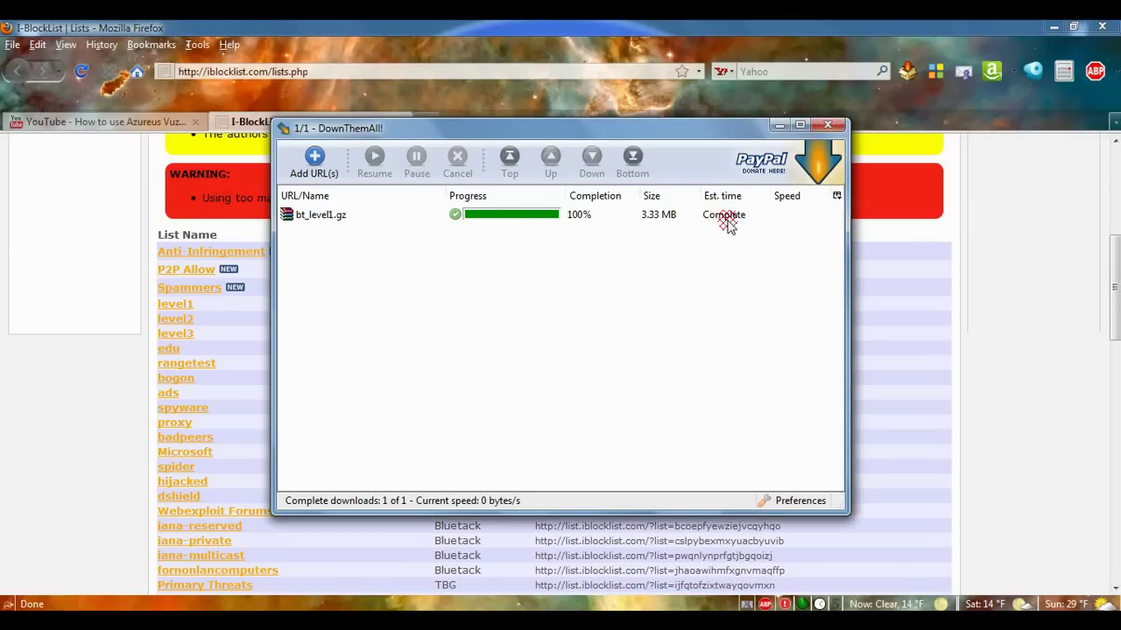
{"action": "left_click", "coordinate": [836, 128]}
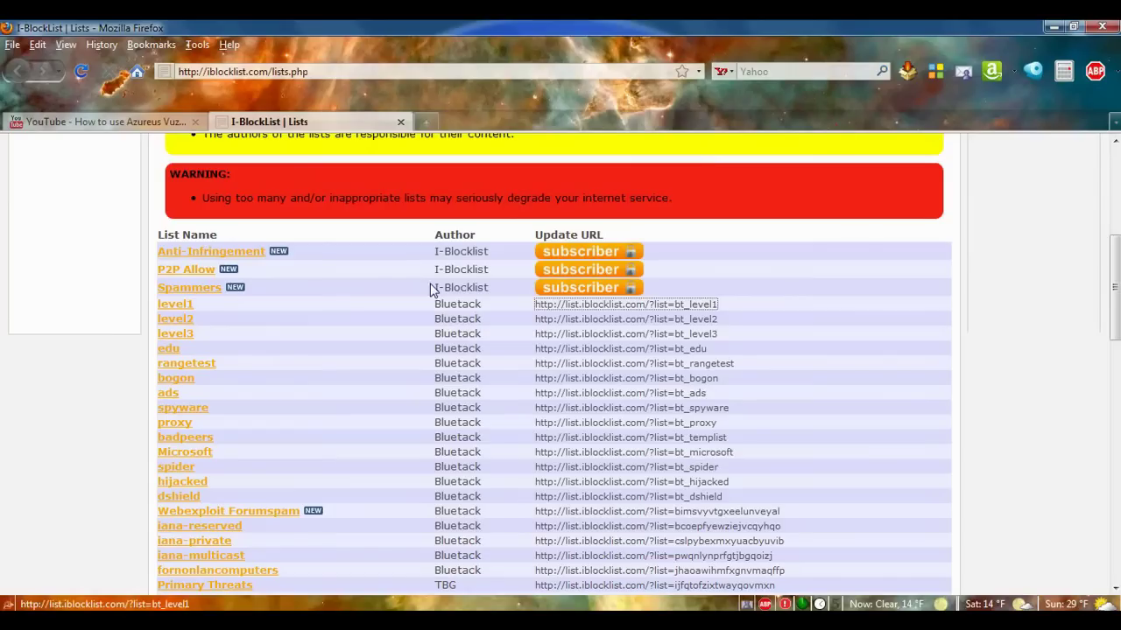
- Open the information page of Bluetack's hijacked list and bring its list details into view
{"action": "middle_click", "coordinate": [113, 355]}
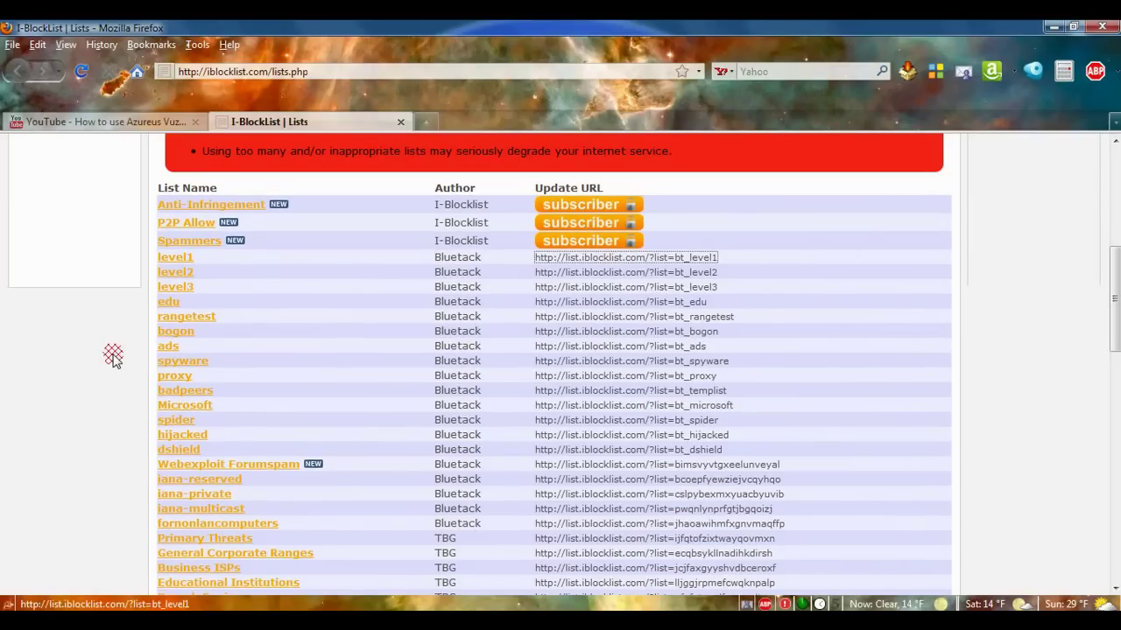
{"action": "middle_click", "coordinate": [210, 359]}
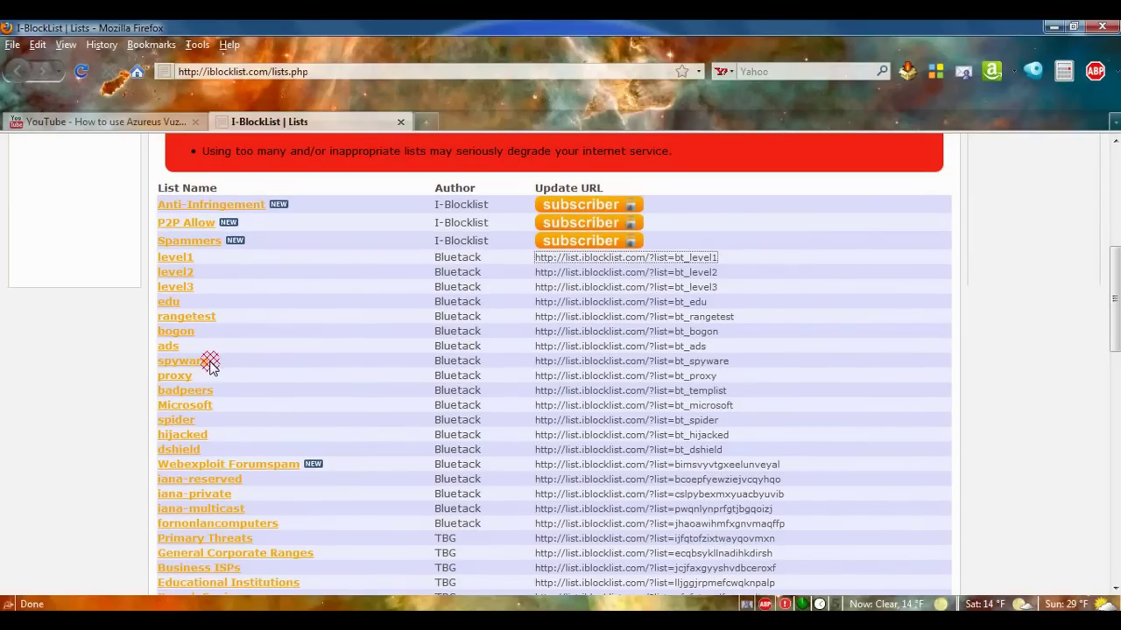
{"action": "middle_click", "coordinate": [175, 383]}
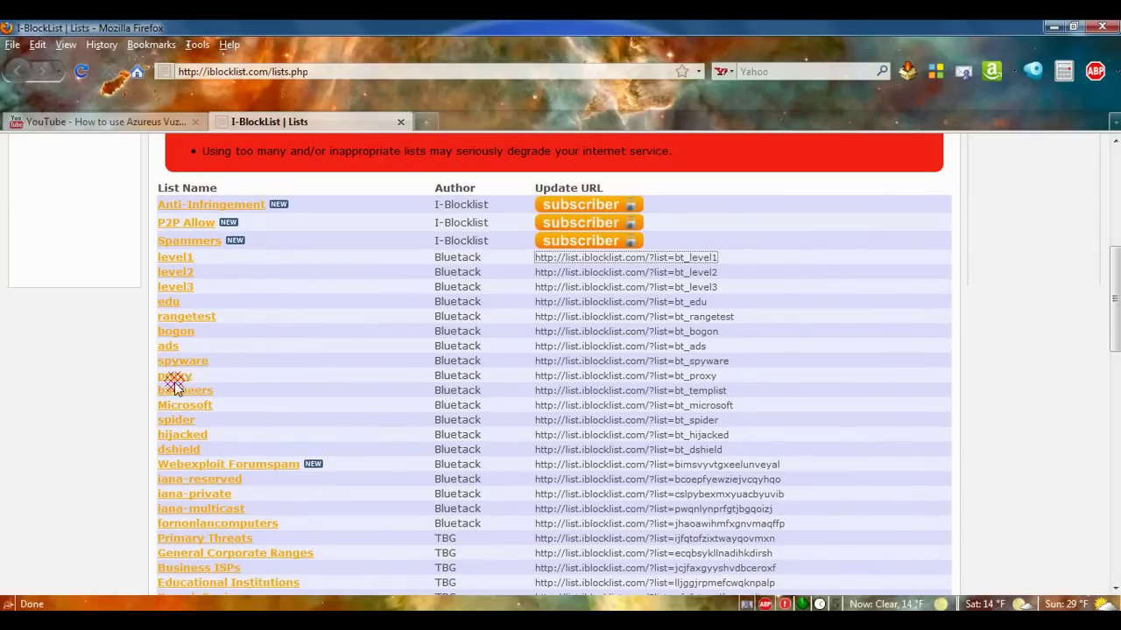
{"action": "middle_click", "coordinate": [75, 386]}
{"action": "scroll", "coordinate": [76, 386], "scroll_direction": "down", "scroll_amount": 2}
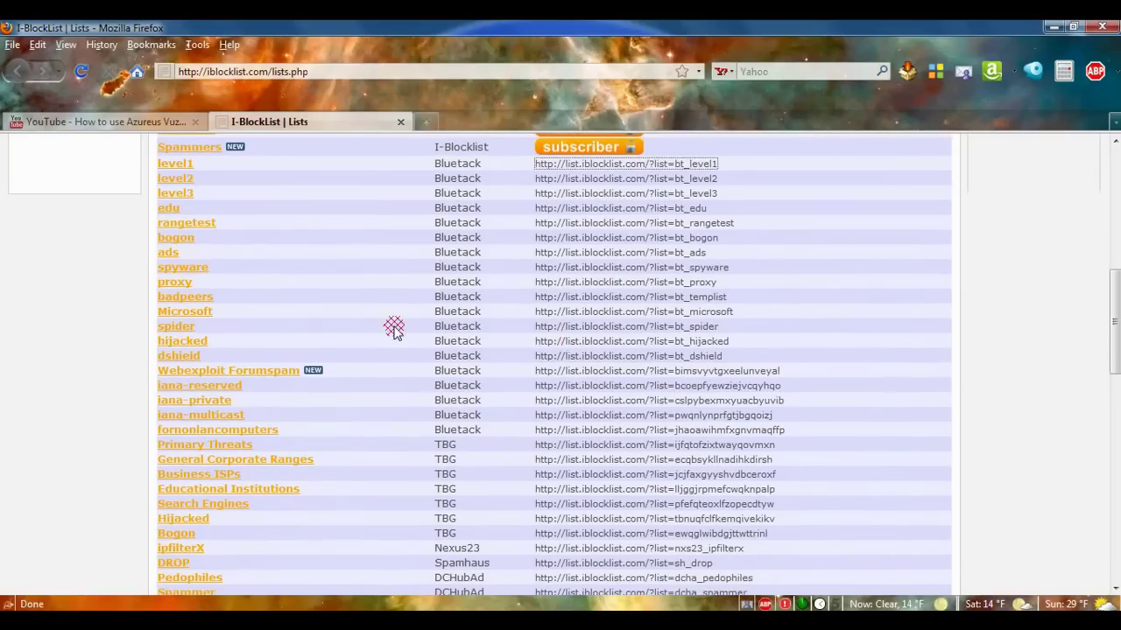
{"action": "left_click", "coordinate": [202, 343]}
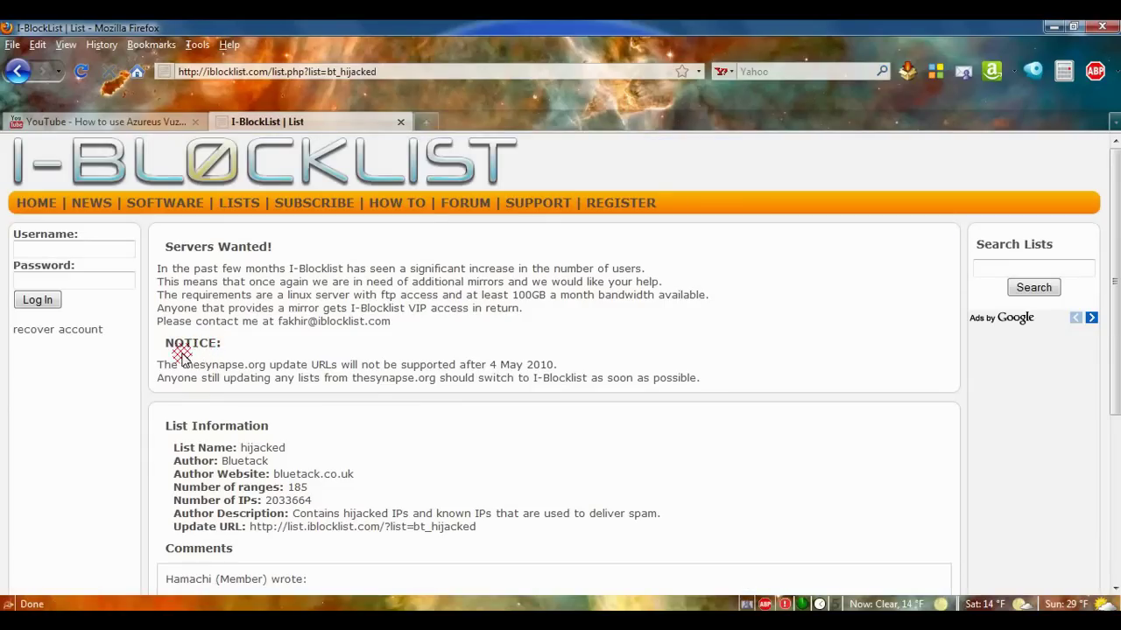
{"action": "middle_click", "coordinate": [181, 355]}
{"action": "scroll", "coordinate": [181, 354], "scroll_direction": "down", "scroll_amount": 5}
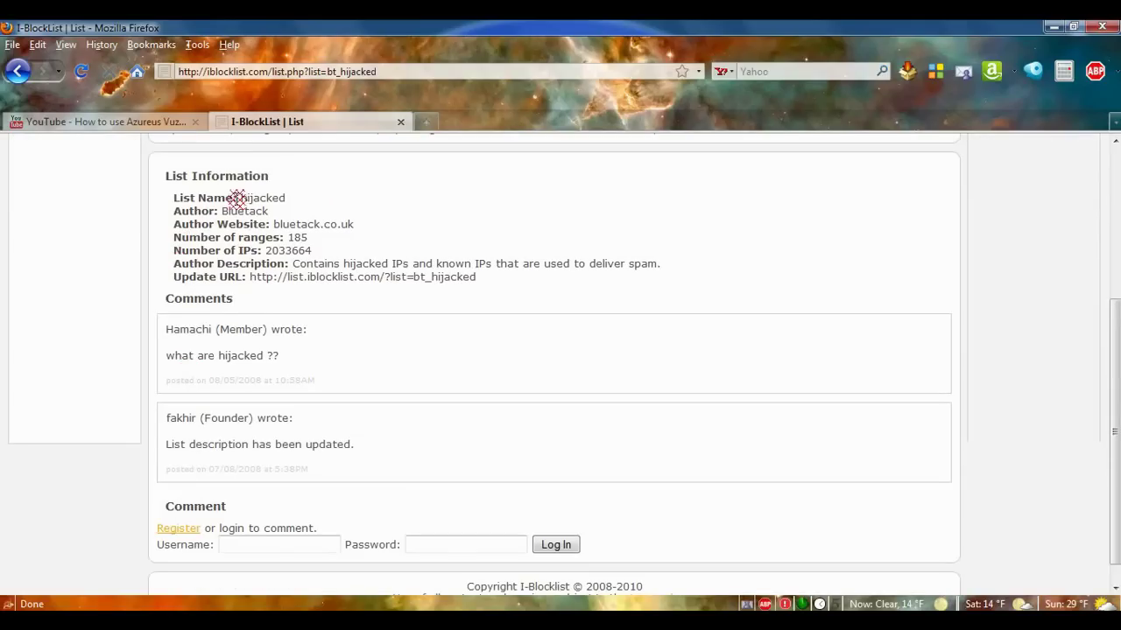
- Open the hijacked list's update URL and look through its IP ranges
{"action": "left_click", "coordinate": [349, 279]}
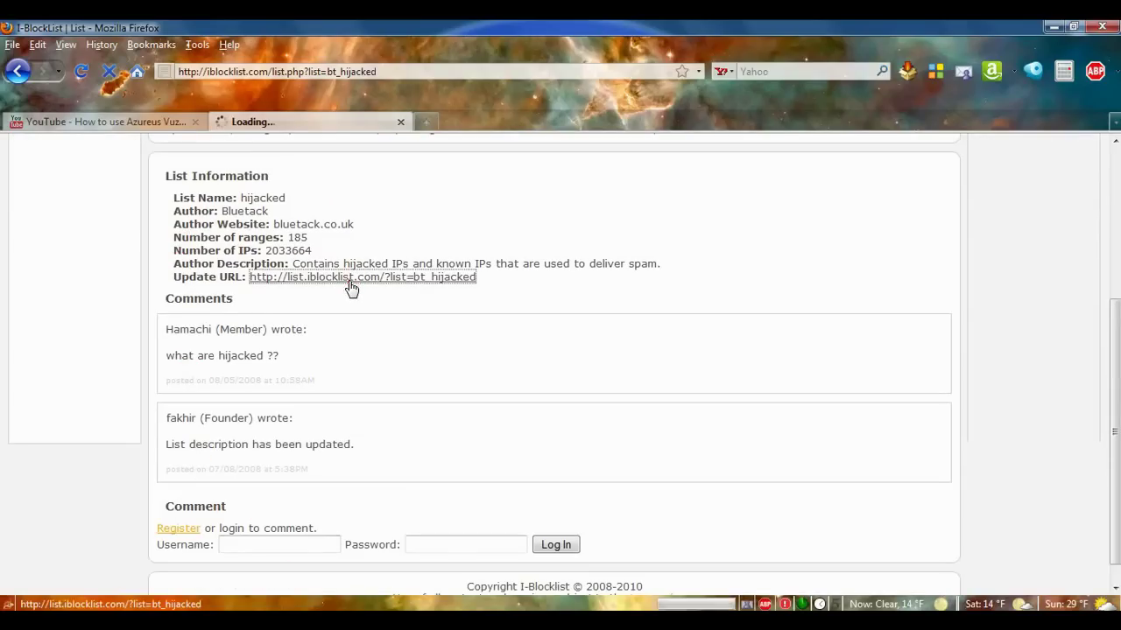
{"action": "middle_click", "coordinate": [24, 209]}
{"action": "scroll", "coordinate": [23, 208], "scroll_direction": "down", "scroll_amount": 2}
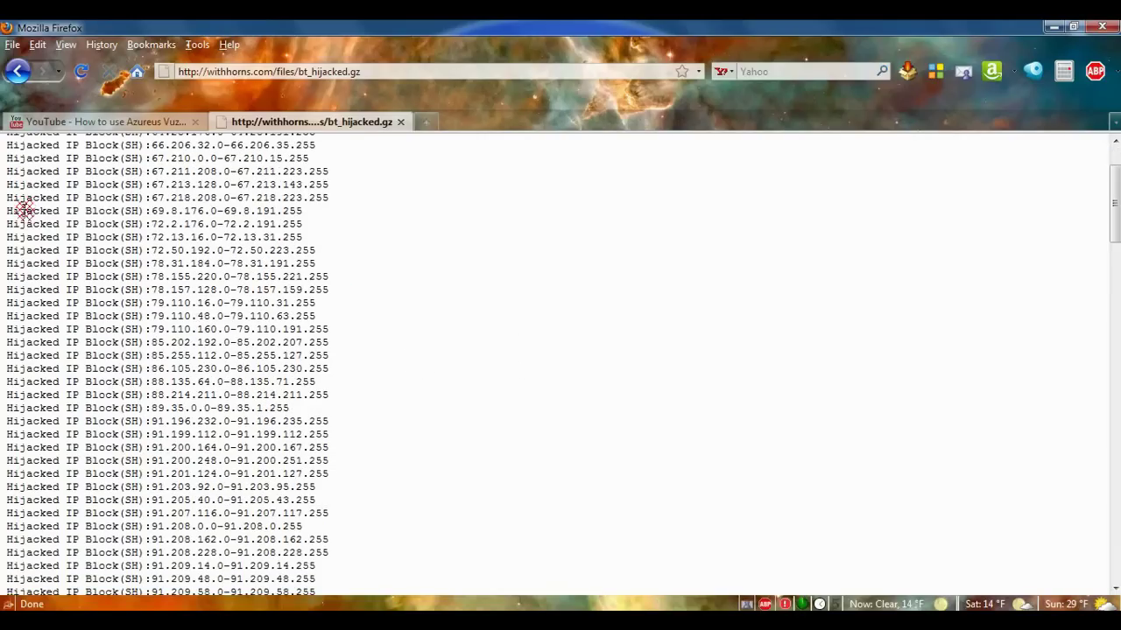
{"action": "scroll", "coordinate": [23, 208], "scroll_direction": "down", "scroll_amount": 9}
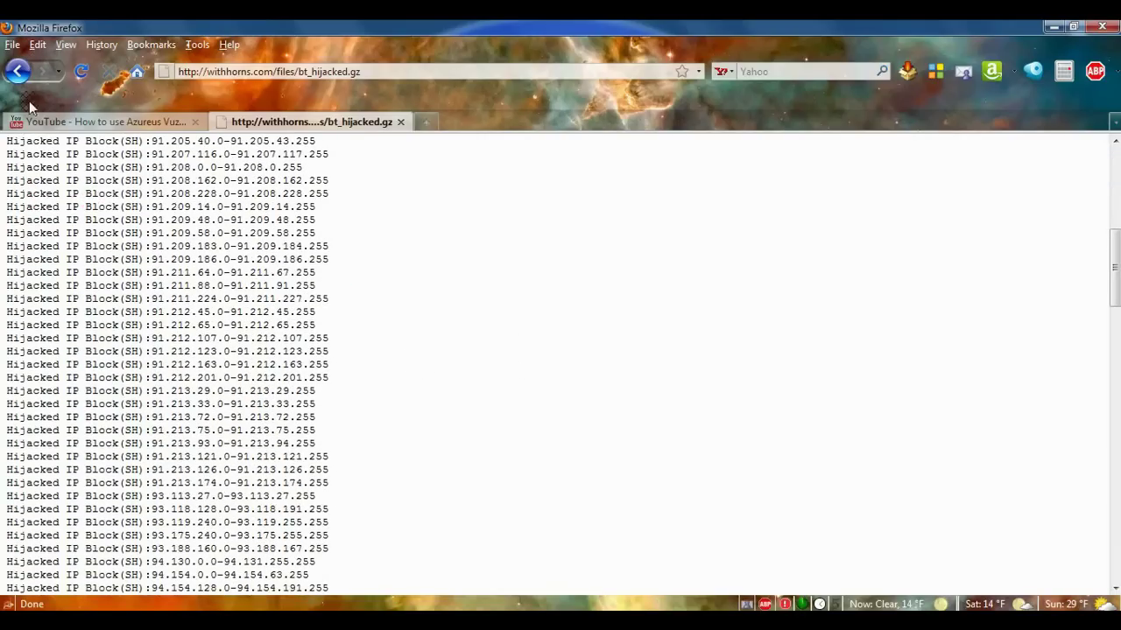
{"action": "middle_click", "coordinate": [30, 232]}
{"action": "scroll", "coordinate": [29, 232], "scroll_direction": "up", "scroll_amount": 11}
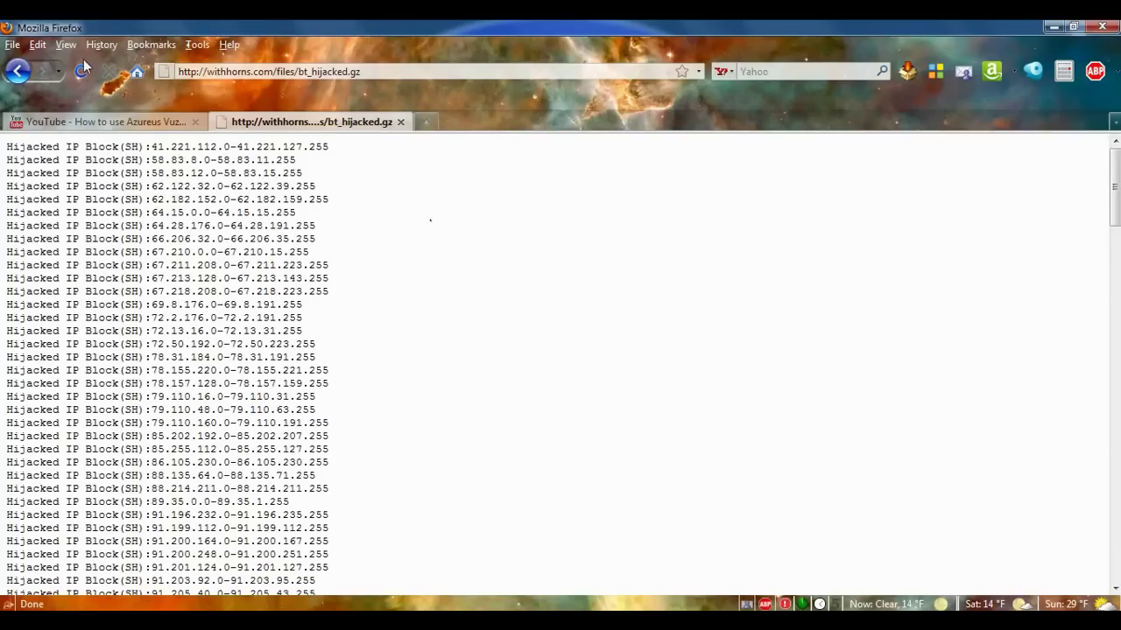
- Select all the IP ranges of the hijacked list and copy them
{"action": "left_click", "coordinate": [39, 45]}
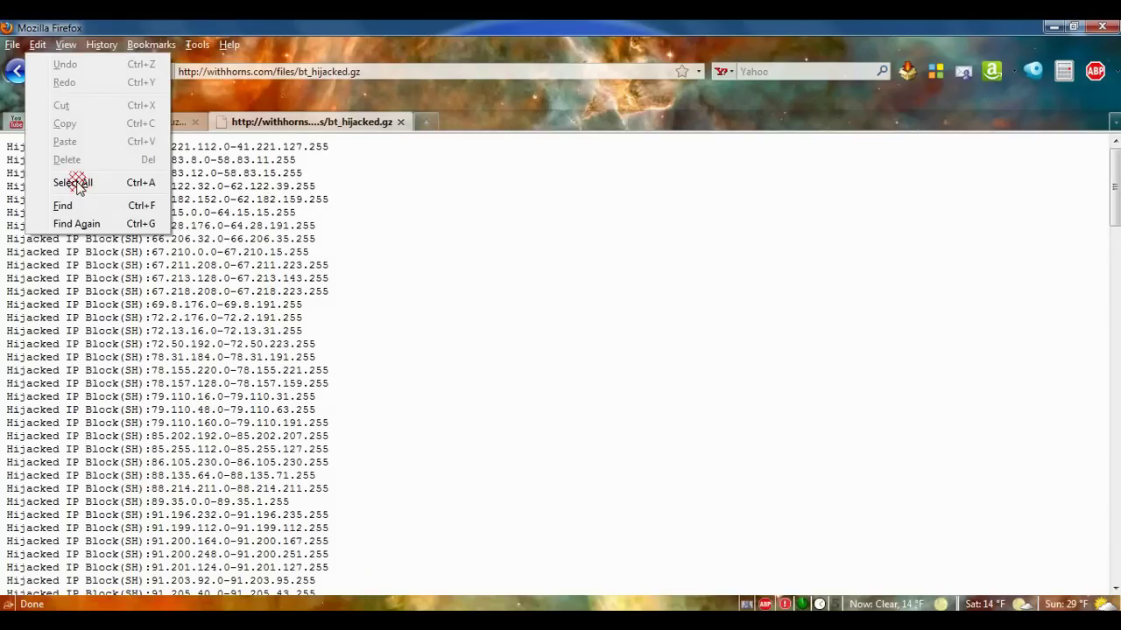
{"action": "key", "text": "Escape"}
{"action": "left_click", "coordinate": [38, 48]}
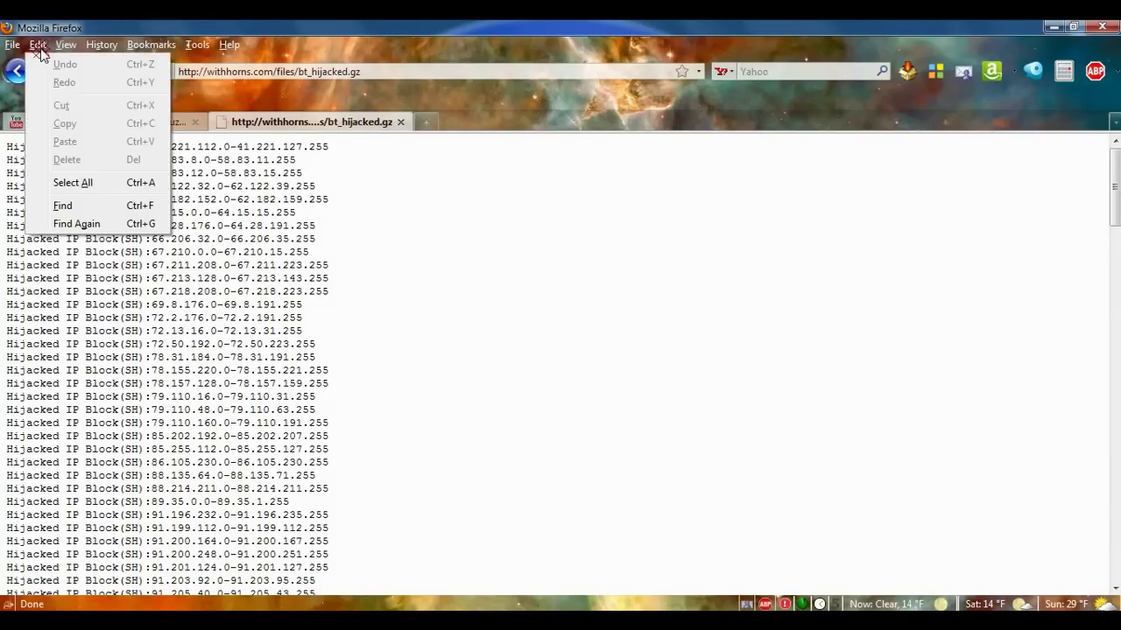
{"action": "left_click", "coordinate": [73, 182]}
{"action": "right_click", "coordinate": [82, 206]}
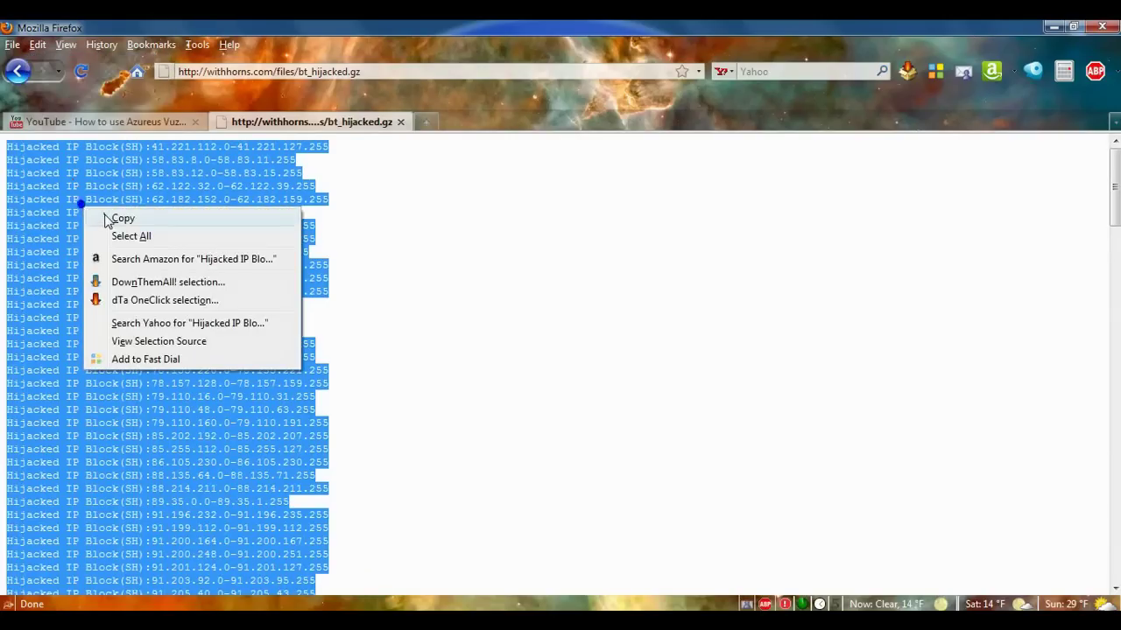
{"action": "left_click", "coordinate": [110, 218]}
- Open the "my custum blocklist" text file from the desktop in Notepad and paste the copied IP ranges into it
{"action": "key", "text": "super+d"}
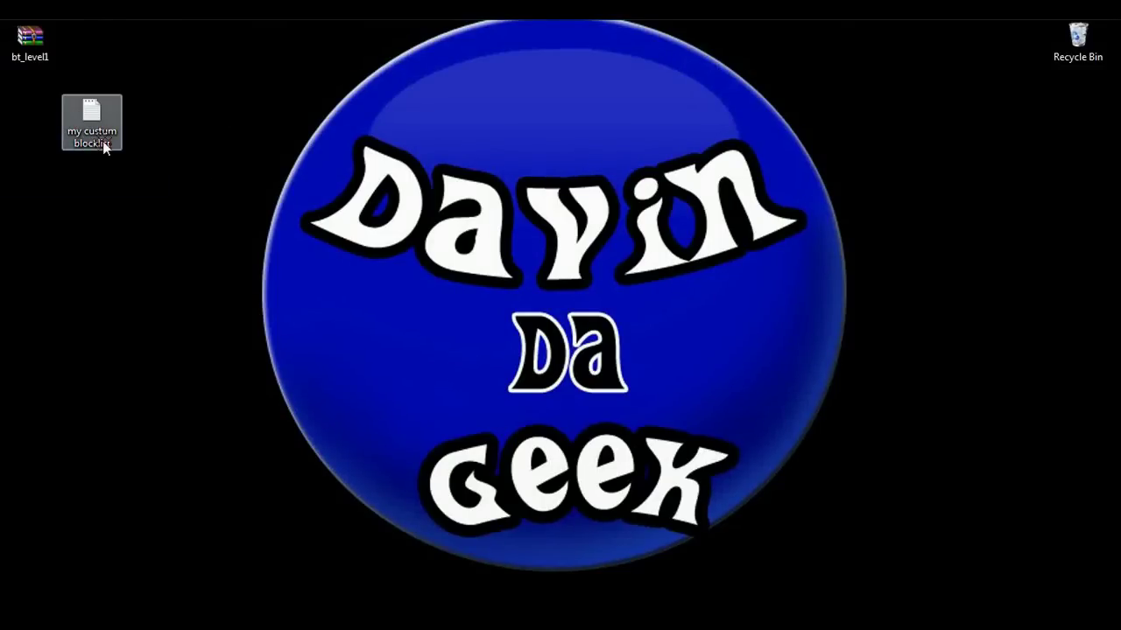
{"action": "double_click", "coordinate": [97, 118]}
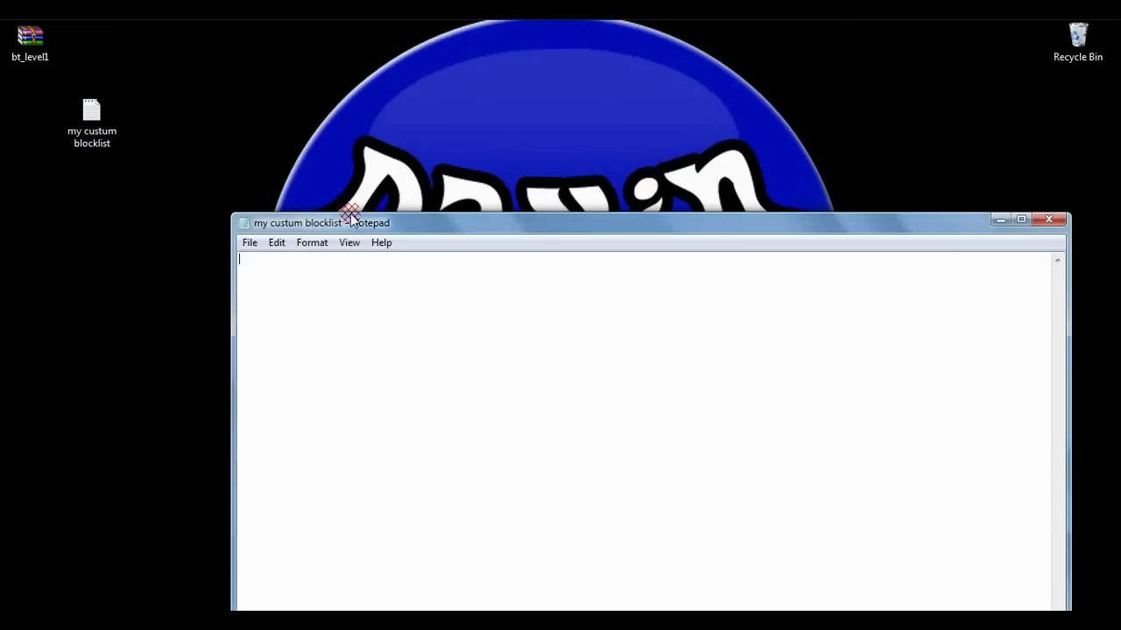
{"action": "left_click_drag", "start_coordinate": [350, 220], "coordinate": [307, 89]}
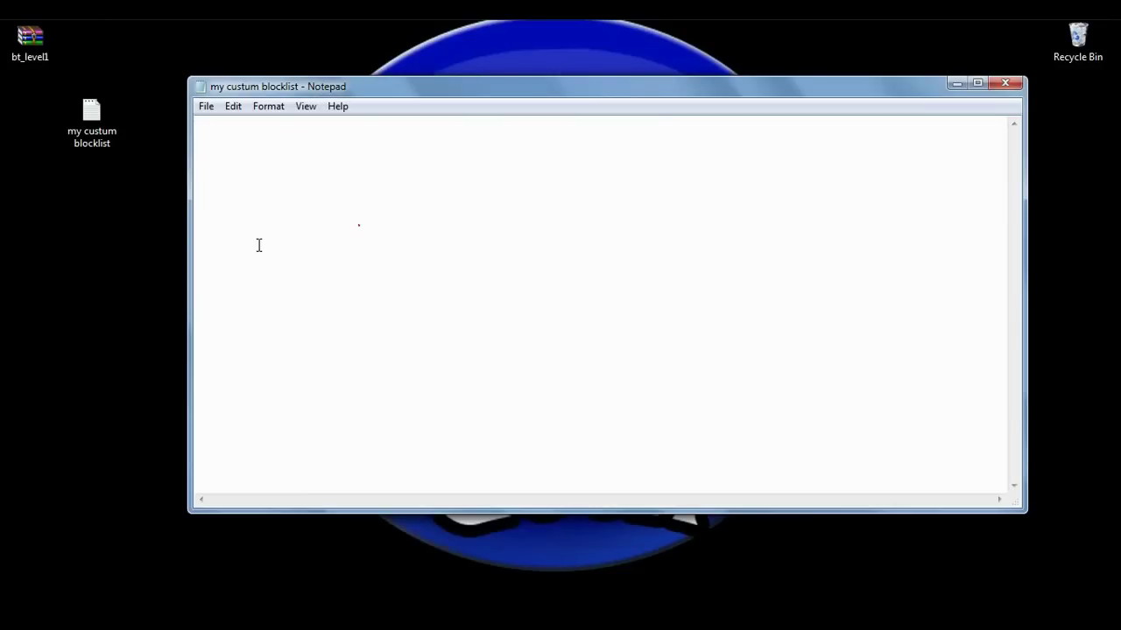
{"action": "right_click", "coordinate": [274, 190]}
{"action": "left_click", "coordinate": [176, 260]}
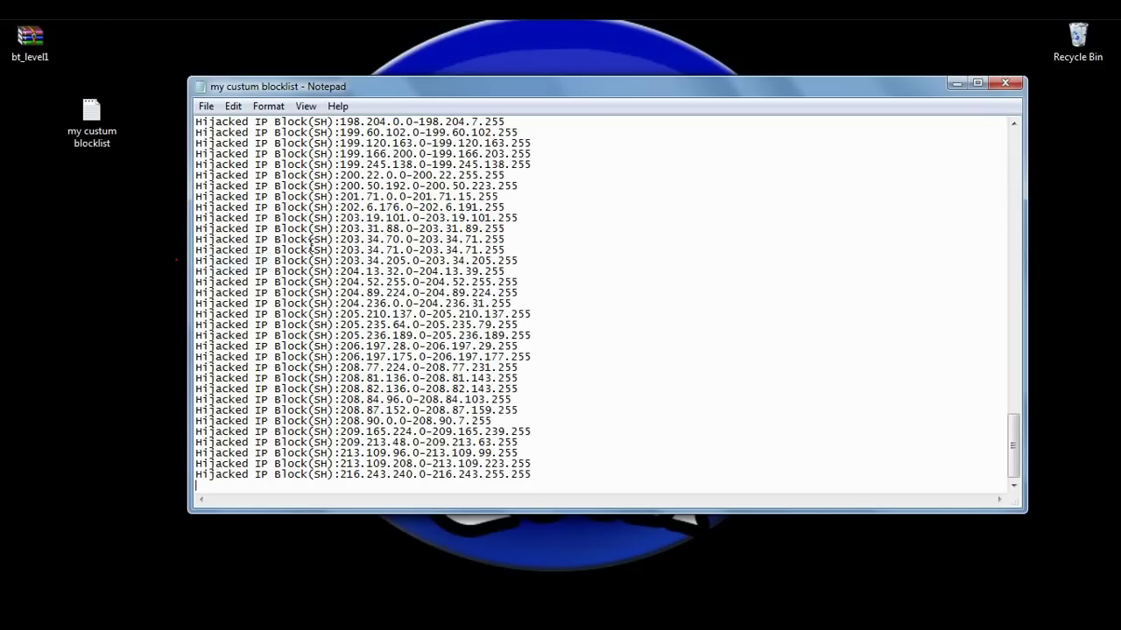
{"action": "scroll", "coordinate": [317, 233], "scroll_direction": "up", "scroll_amount": 2}
{"action": "scroll", "coordinate": [317, 233], "scroll_direction": "up", "scroll_amount": 20}
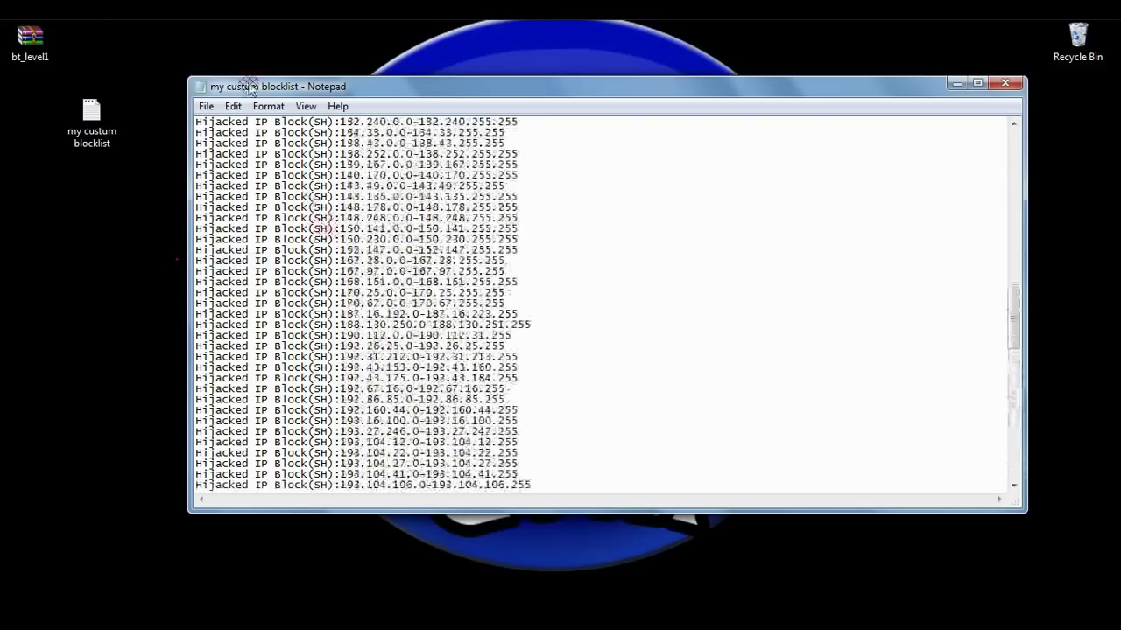
- Switch back to Firefox, return to the I-BlockList lists page and browse the other available lists
{"action": "key", "text": "alt+Tab"}
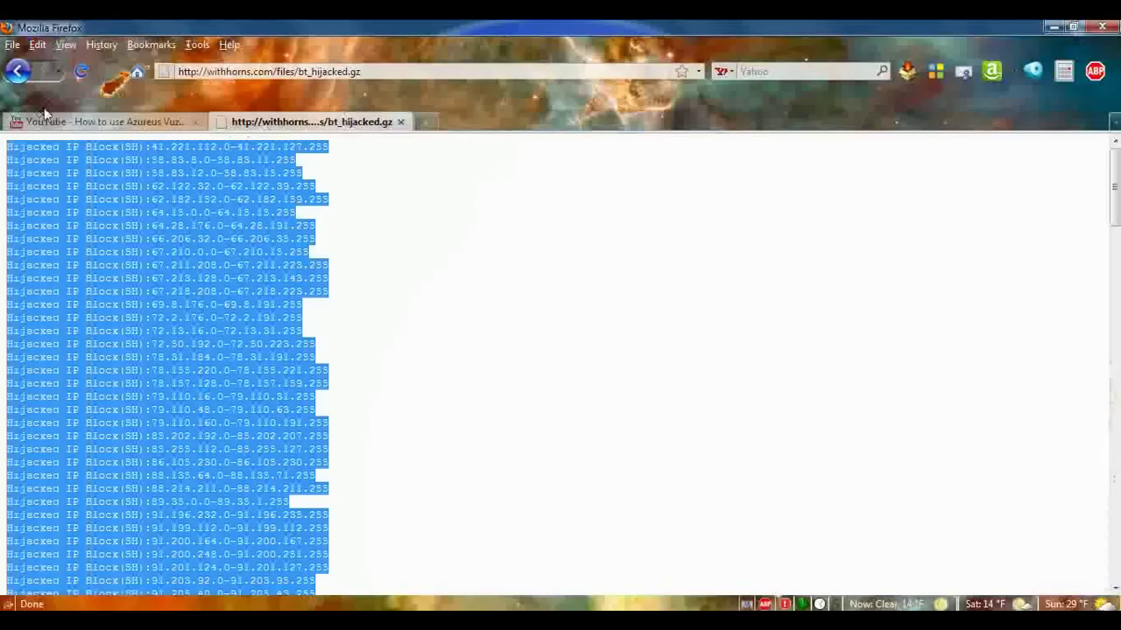
{"action": "left_click", "coordinate": [28, 77]}
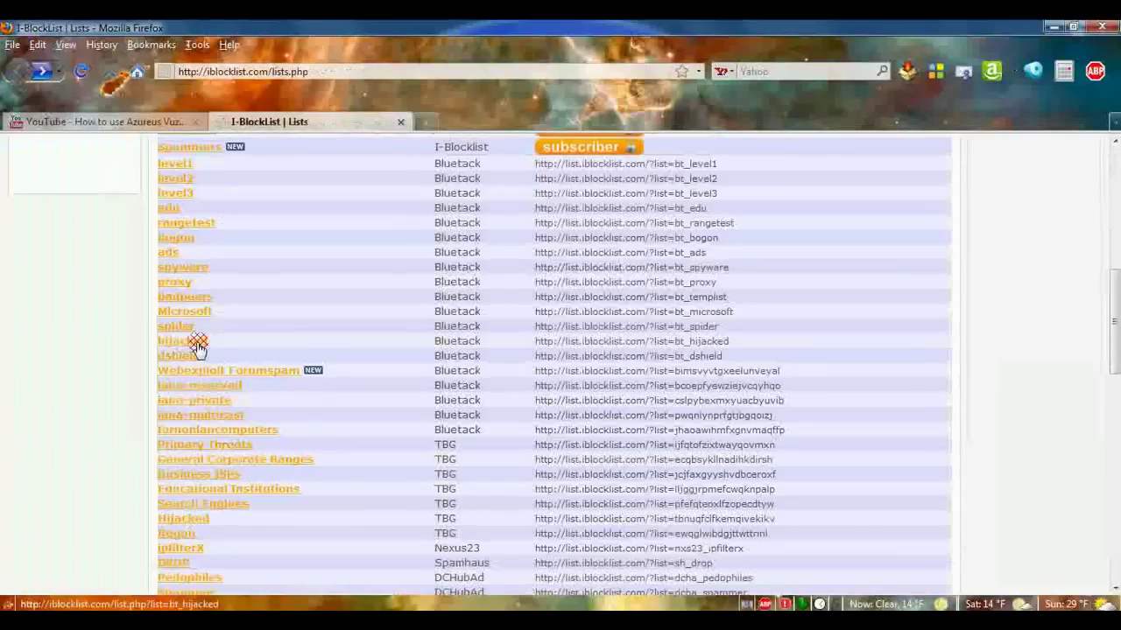
{"action": "scroll", "coordinate": [138, 328], "scroll_direction": "down", "scroll_amount": 3}
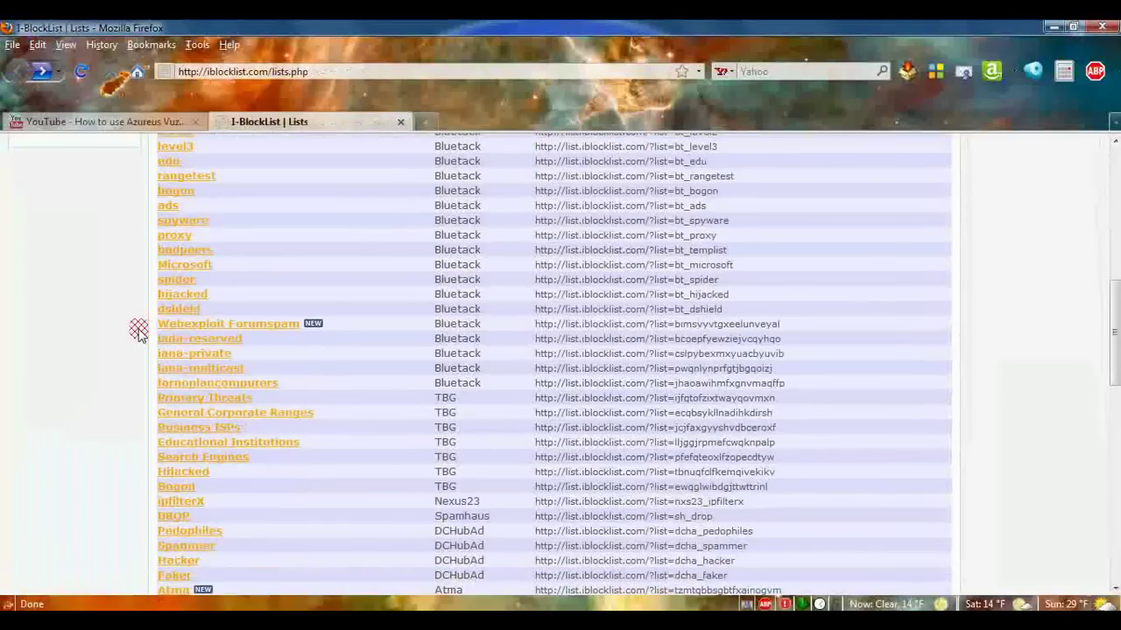
{"action": "scroll", "coordinate": [138, 331], "scroll_direction": "up", "scroll_amount": 4}
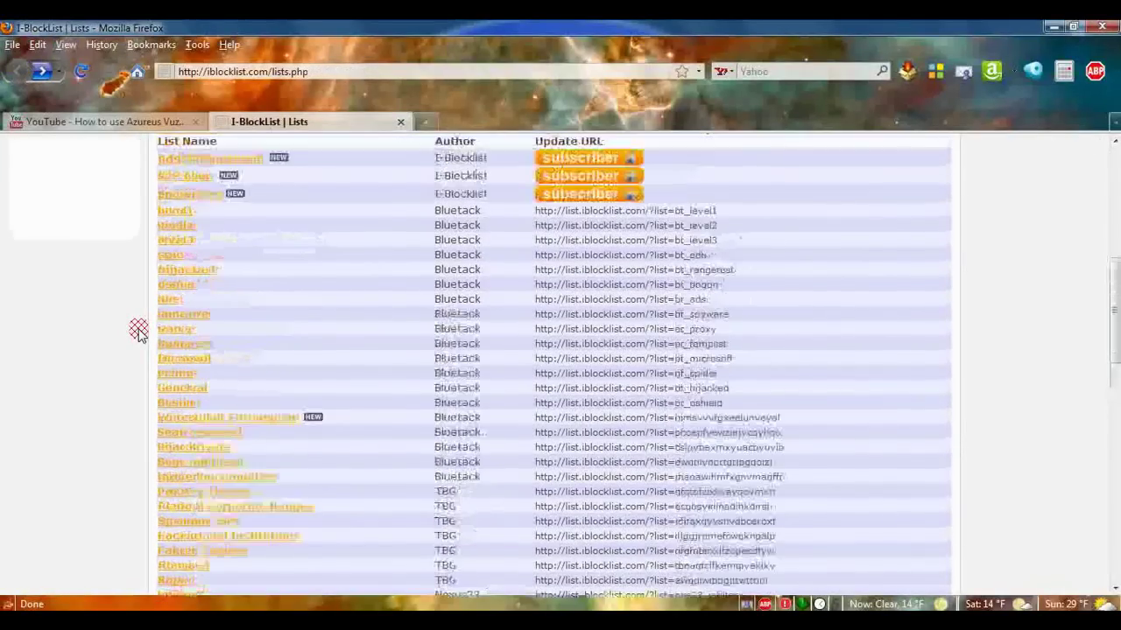
{"action": "scroll", "coordinate": [140, 350], "scroll_direction": "down", "scroll_amount": 2}
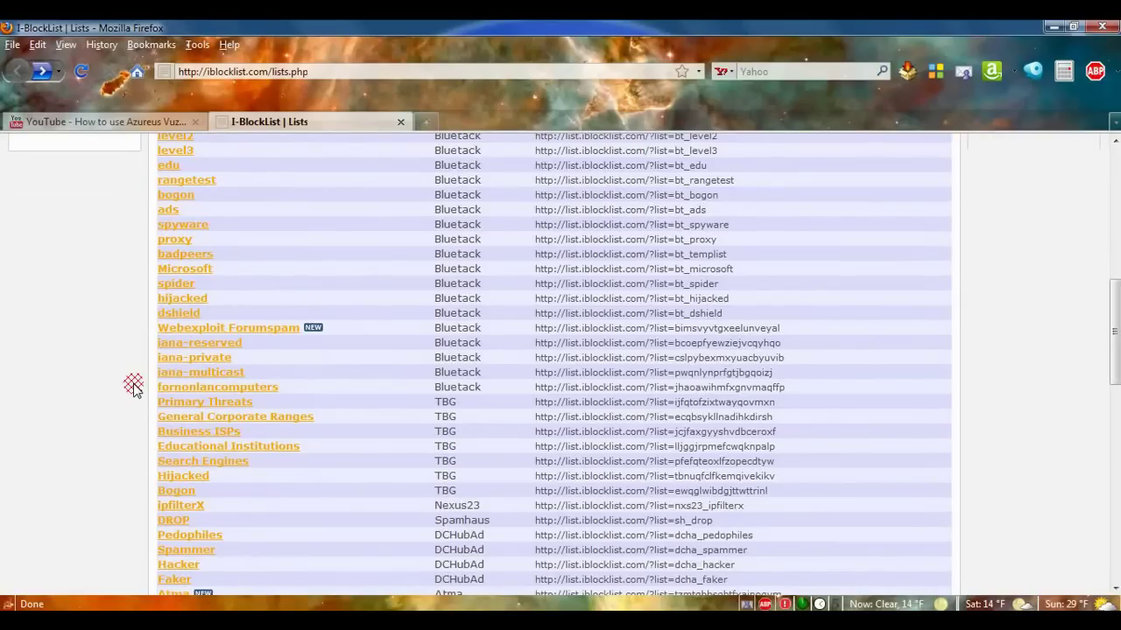
{"action": "scroll", "coordinate": [134, 385], "scroll_direction": "down", "scroll_amount": 1}
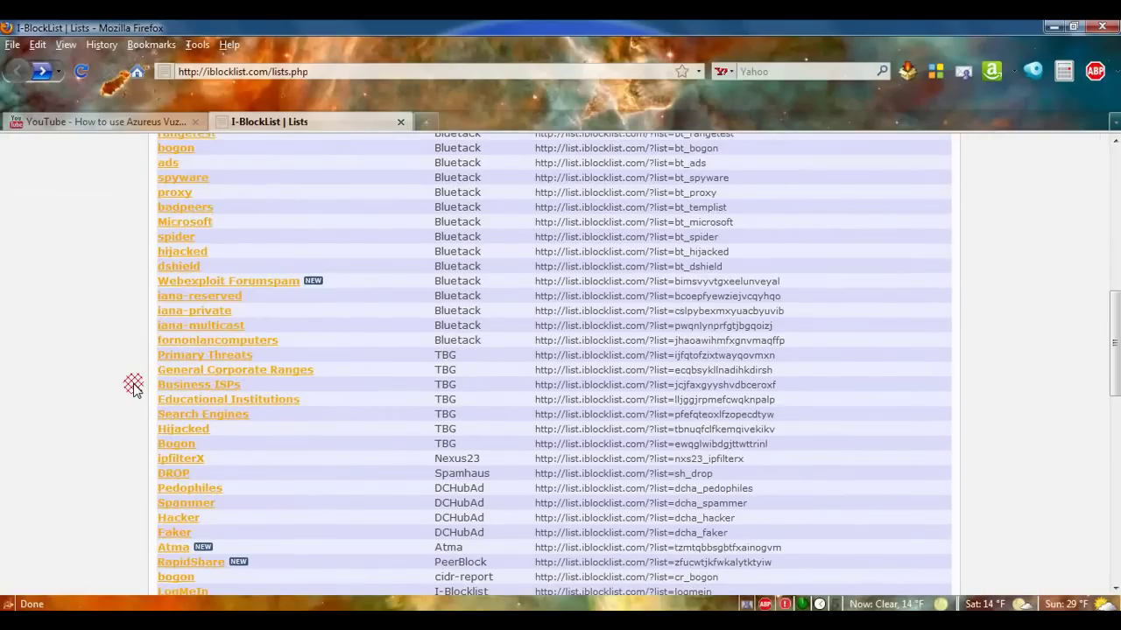
- Open DCHubAd's Hacker list and download dcha_hacker.gz from its update URL to the desktop with DownThemAll, closing the download window
{"action": "left_click", "coordinate": [176, 520]}
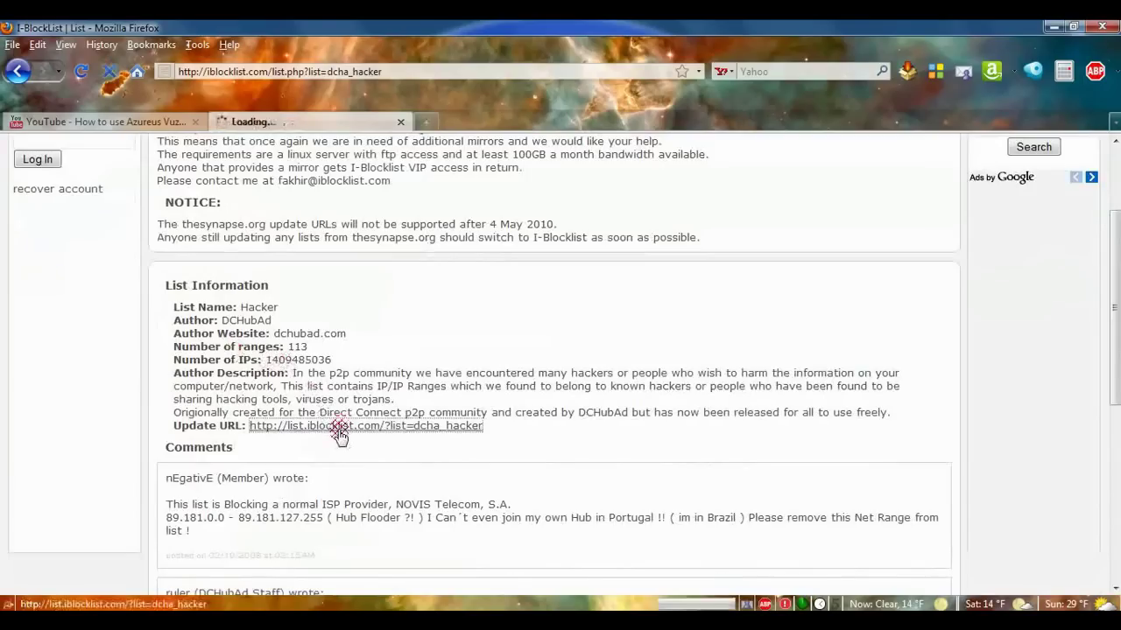
{"action": "left_click", "coordinate": [339, 429]}
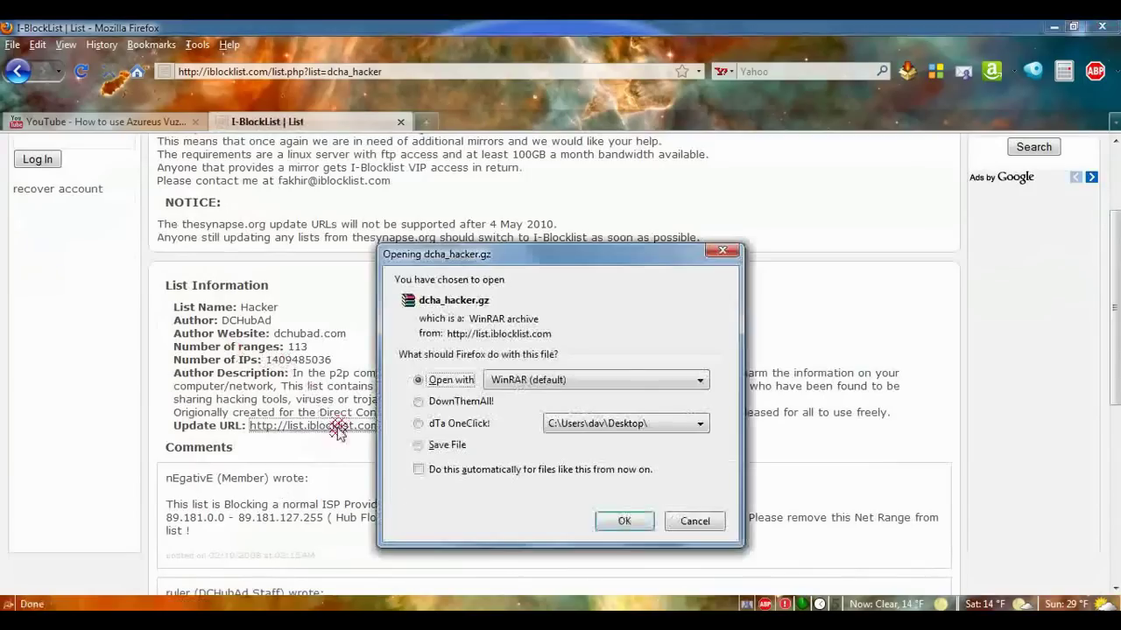
{"action": "left_click", "coordinate": [460, 403]}
{"action": "left_click", "coordinate": [622, 522]}
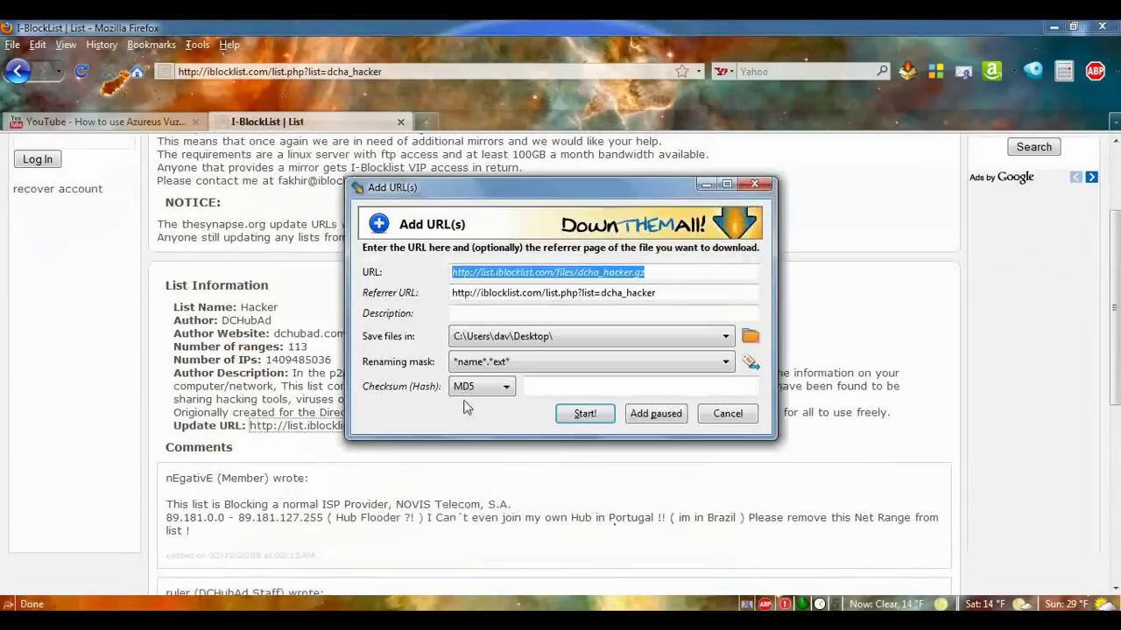
{"action": "left_click", "coordinate": [603, 418]}
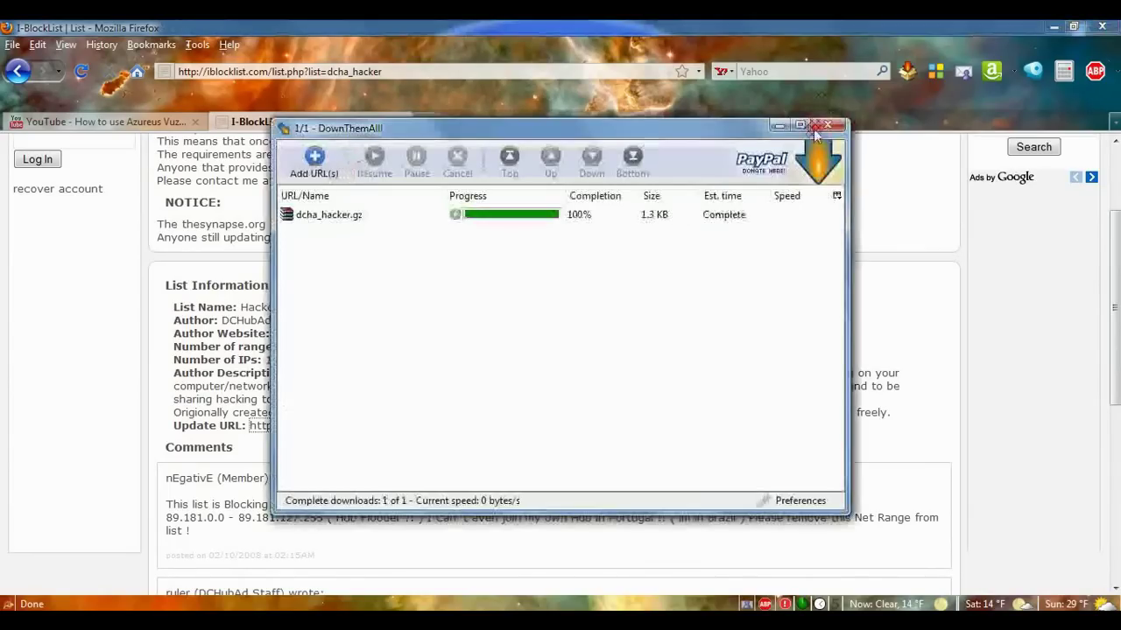
{"action": "left_click", "coordinate": [844, 123]}
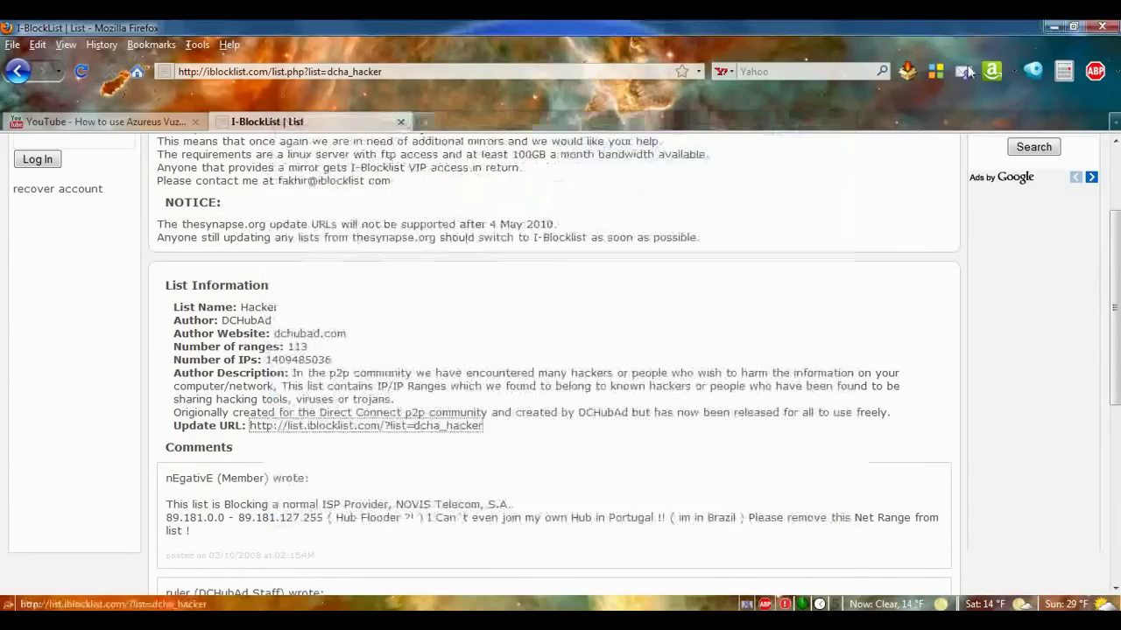
- Close Firefox with all its tabs and clear the entire history, keeping the time range at Everything
{"action": "left_click", "coordinate": [1103, 28]}
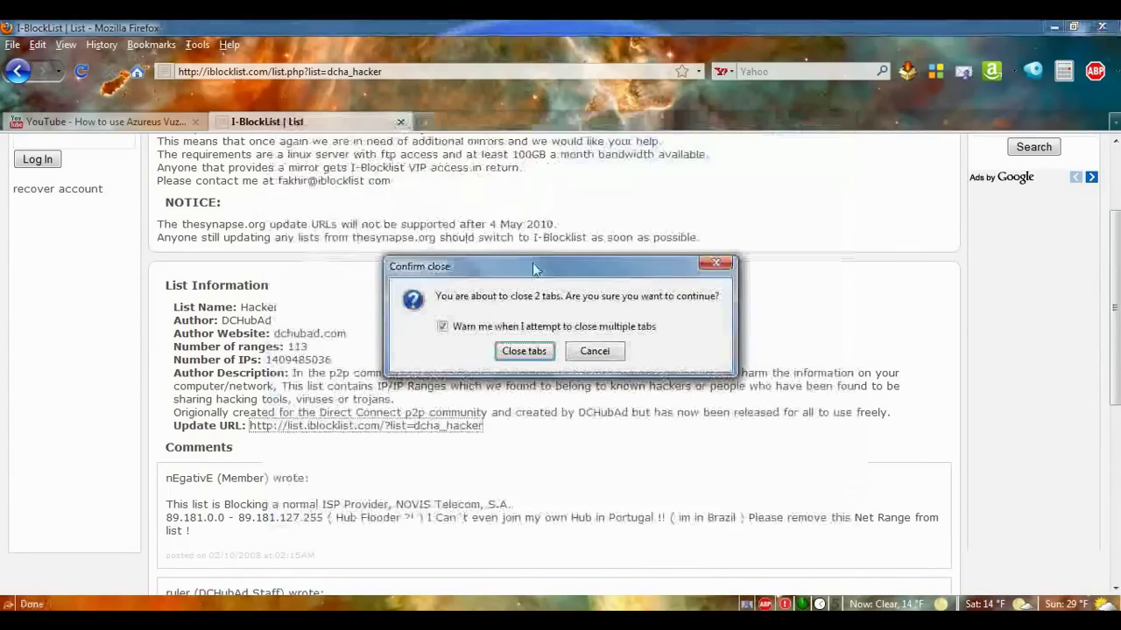
{"action": "left_click", "coordinate": [523, 351]}
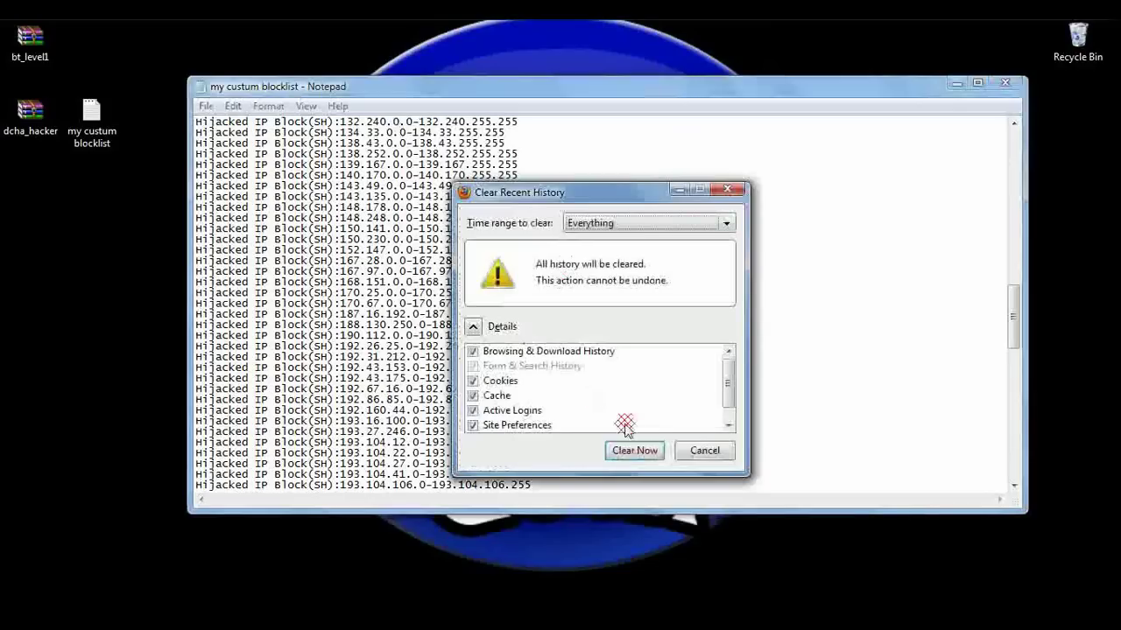
{"action": "left_click", "coordinate": [636, 451]}
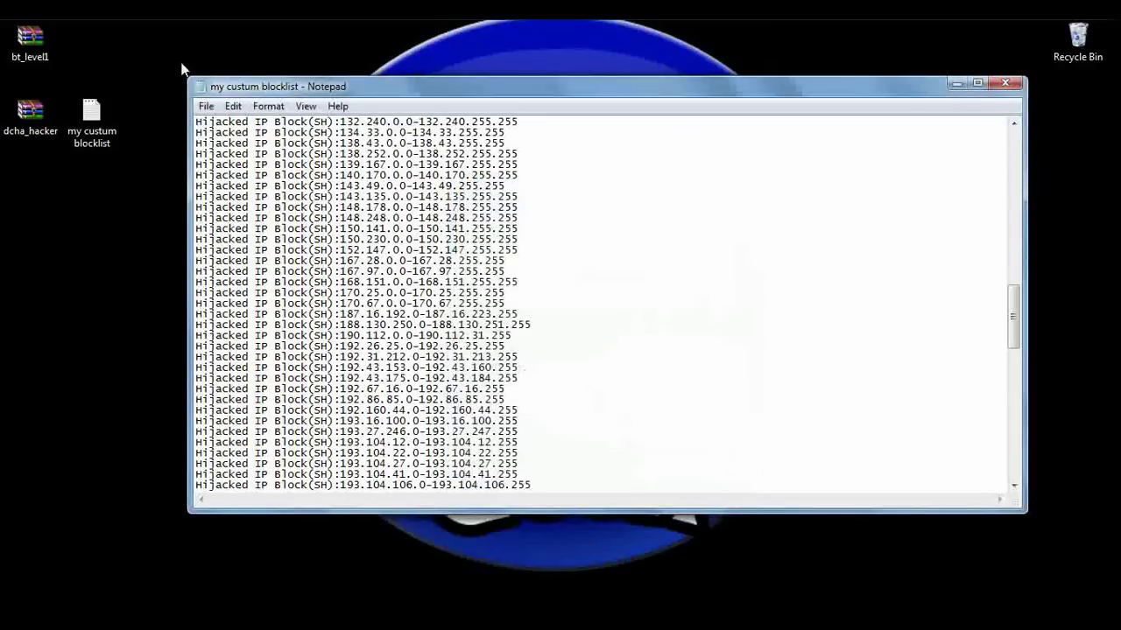
- Open the dcha_hacker archive in WinRAR, extract its dcha_hacker file to the desktop and close the archive
{"action": "left_click", "coordinate": [31, 114]}
{"action": "left_click", "coordinate": [31, 114]}
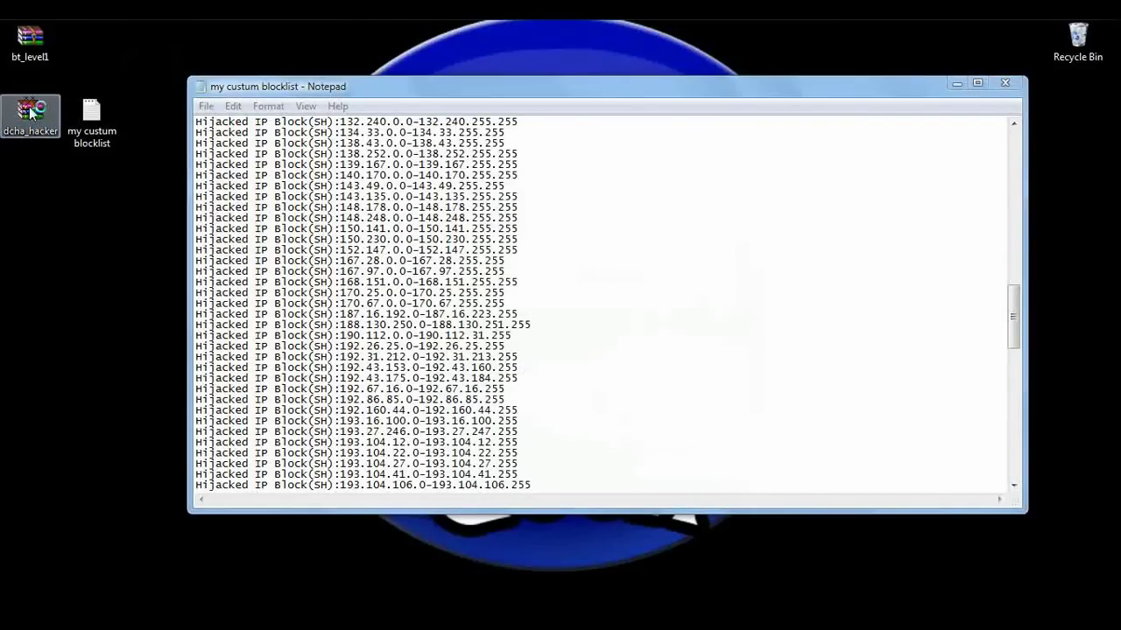
{"action": "double_click", "coordinate": [31, 114]}
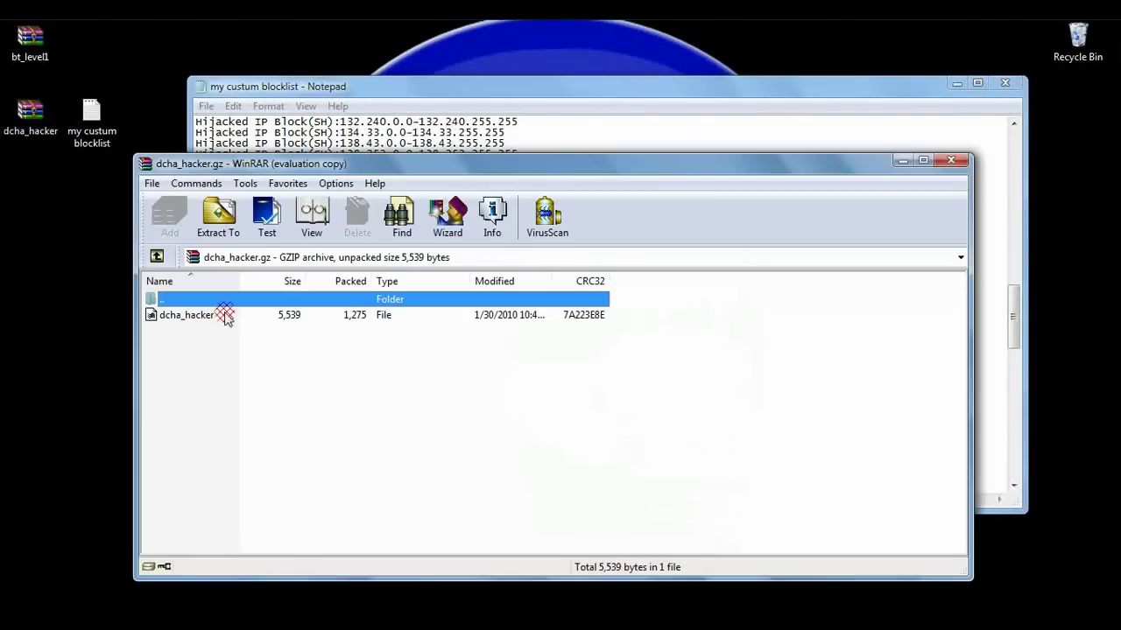
{"action": "left_click", "coordinate": [155, 319]}
{"action": "left_click_drag", "start_coordinate": [155, 319], "coordinate": [95, 301]}
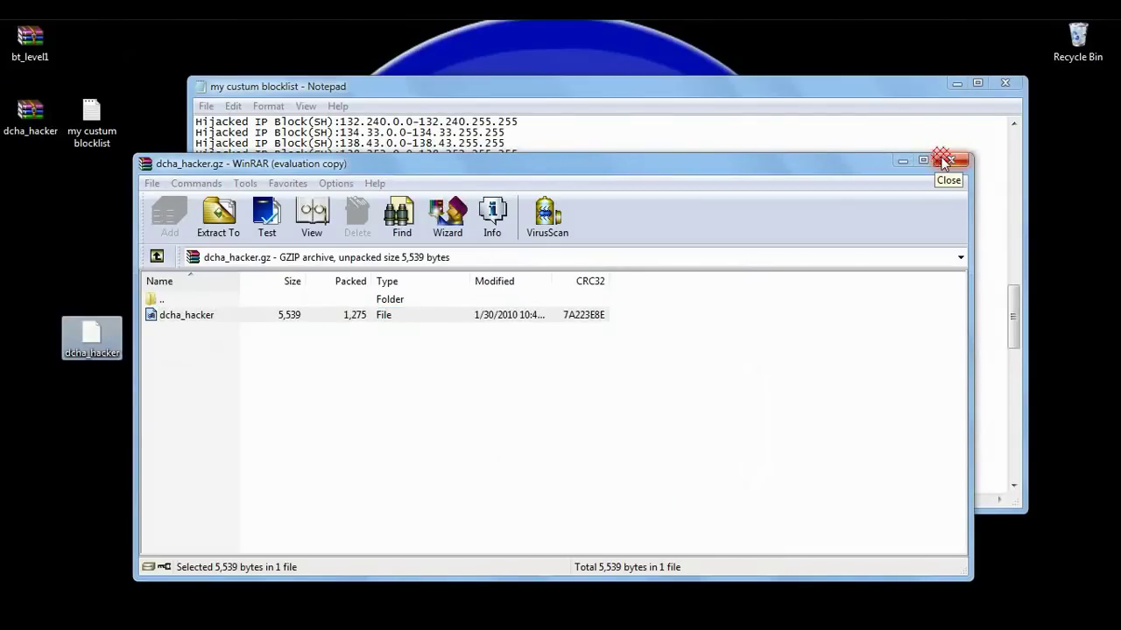
{"action": "left_click", "coordinate": [950, 161]}
{"action": "scroll", "coordinate": [301, 314], "scroll_direction": "down", "scroll_amount": 1}
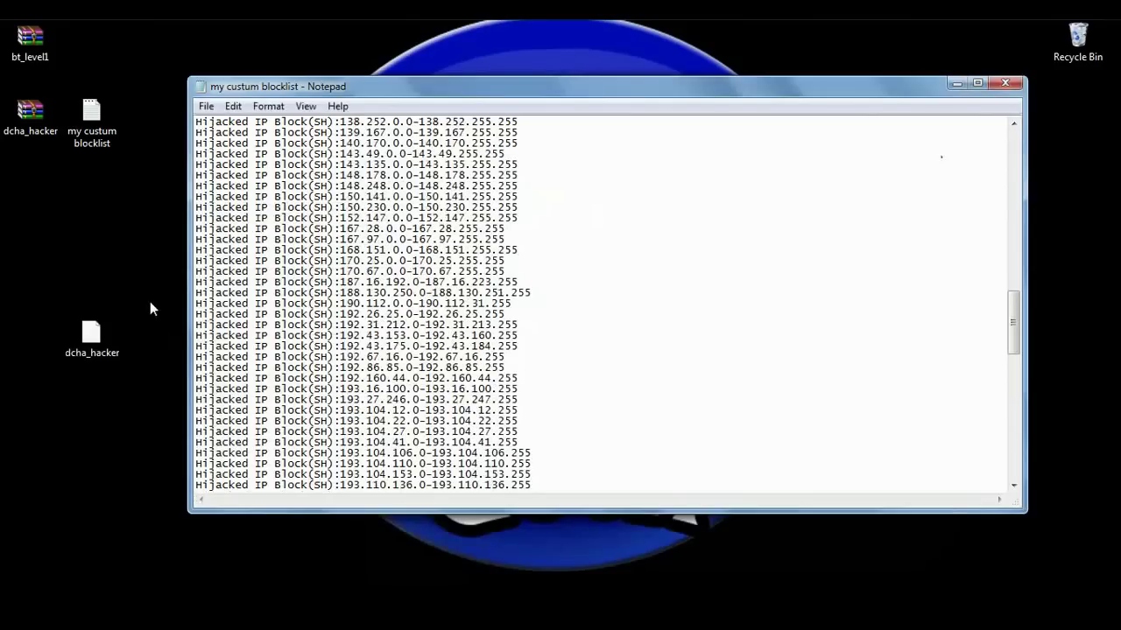
- Extract the bt_level1 file from the bt_level1 archive to the desktop and close WinRAR
{"action": "double_click", "coordinate": [33, 44]}
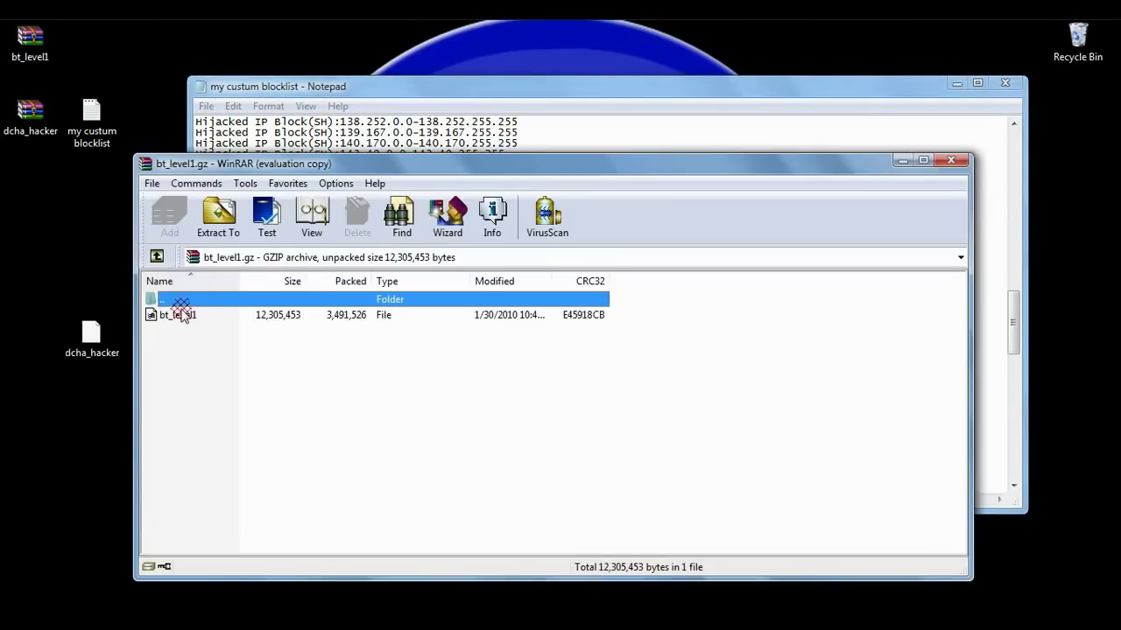
{"action": "left_click", "coordinate": [171, 320]}
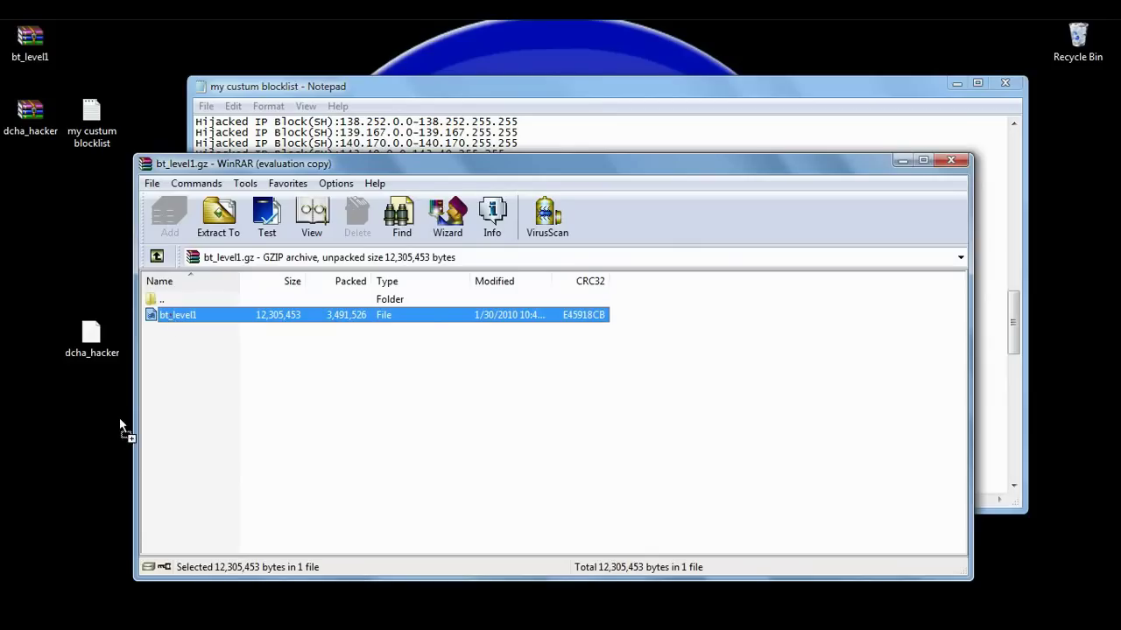
{"action": "key", "text": "Return"}
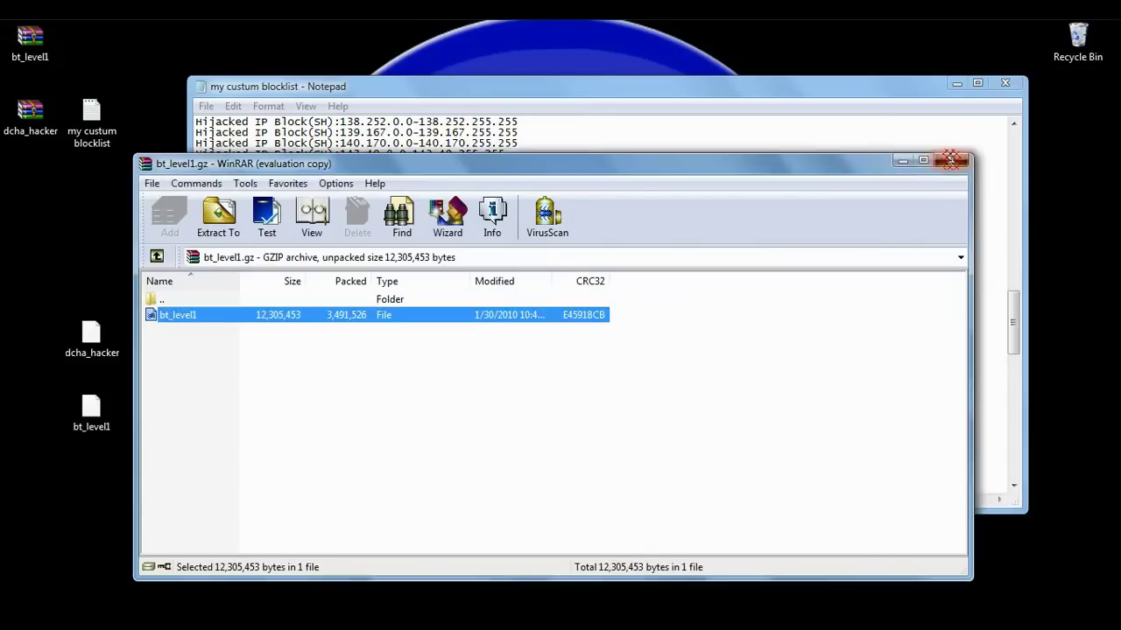
{"action": "left_click", "coordinate": [948, 166]}
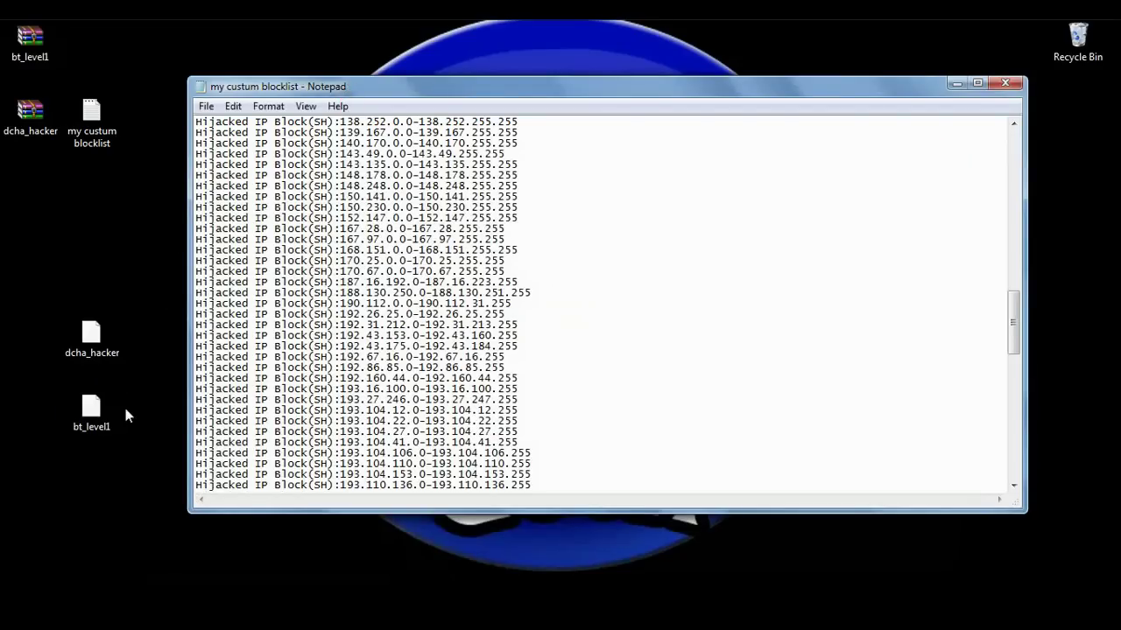
- Open the extracted bt_level1 file from the desktop with Notepad
{"action": "left_click", "coordinate": [97, 412]}
{"action": "right_click", "coordinate": [95, 406]}
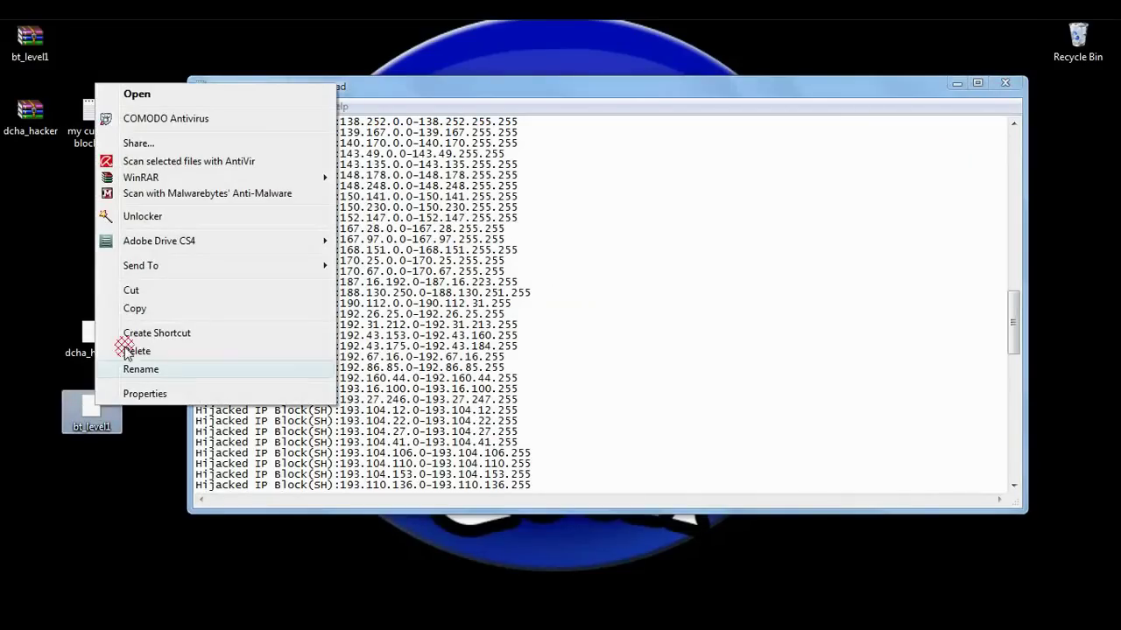
{"action": "left_click", "coordinate": [95, 412]}
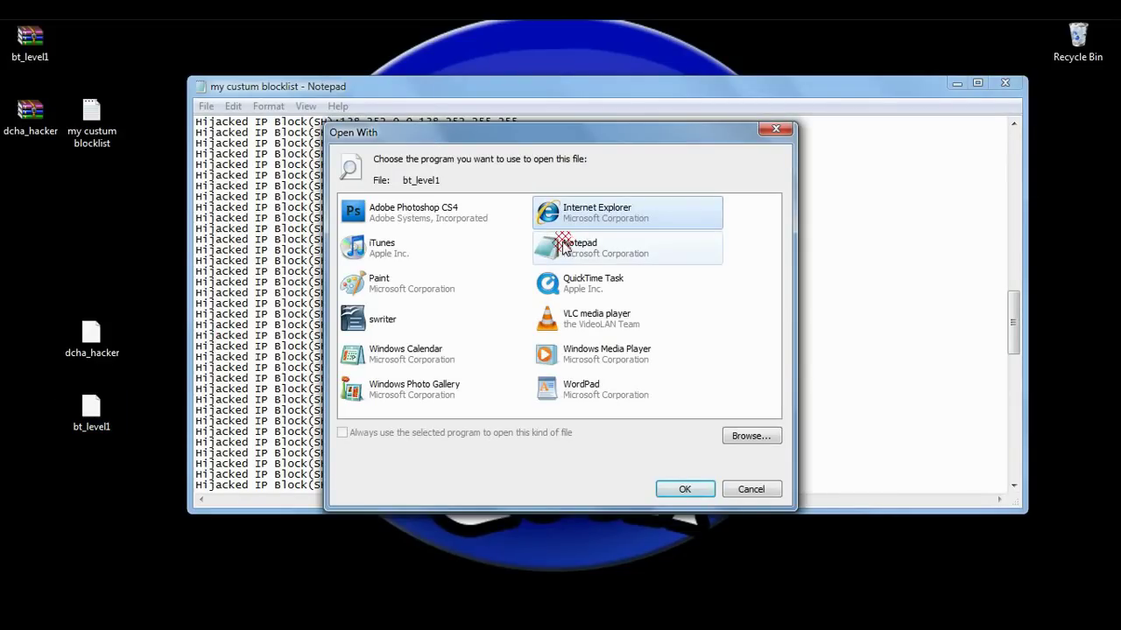
{"action": "left_click", "coordinate": [563, 245]}
{"action": "left_click", "coordinate": [682, 490]}
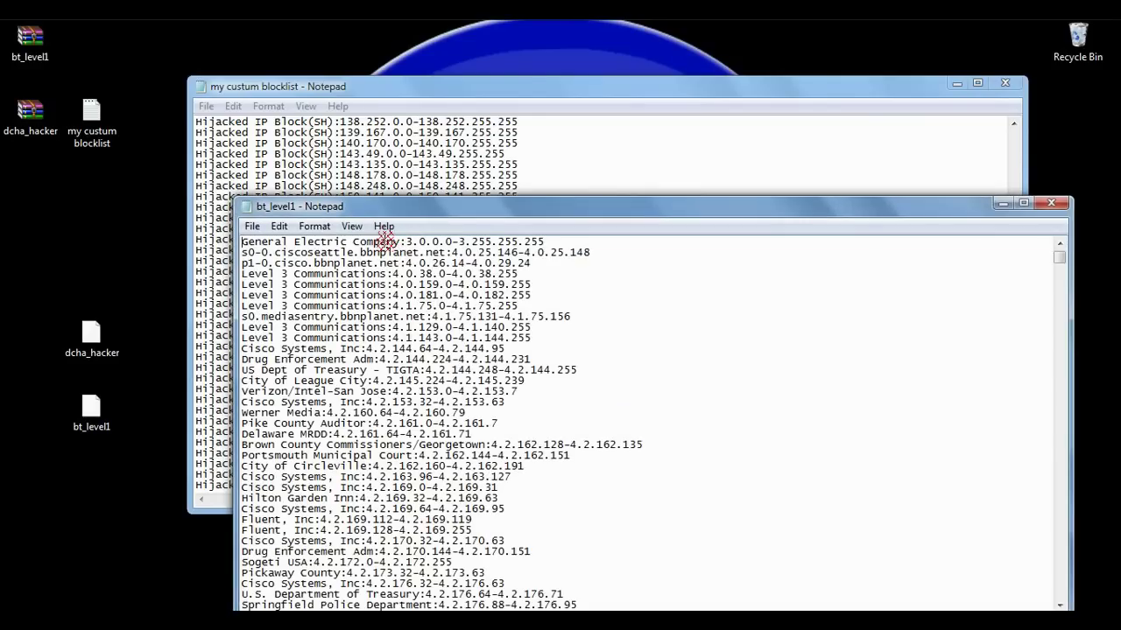
- Select all the IP ranges in the bt_level1 file and copy them
{"action": "left_click", "coordinate": [278, 226]}
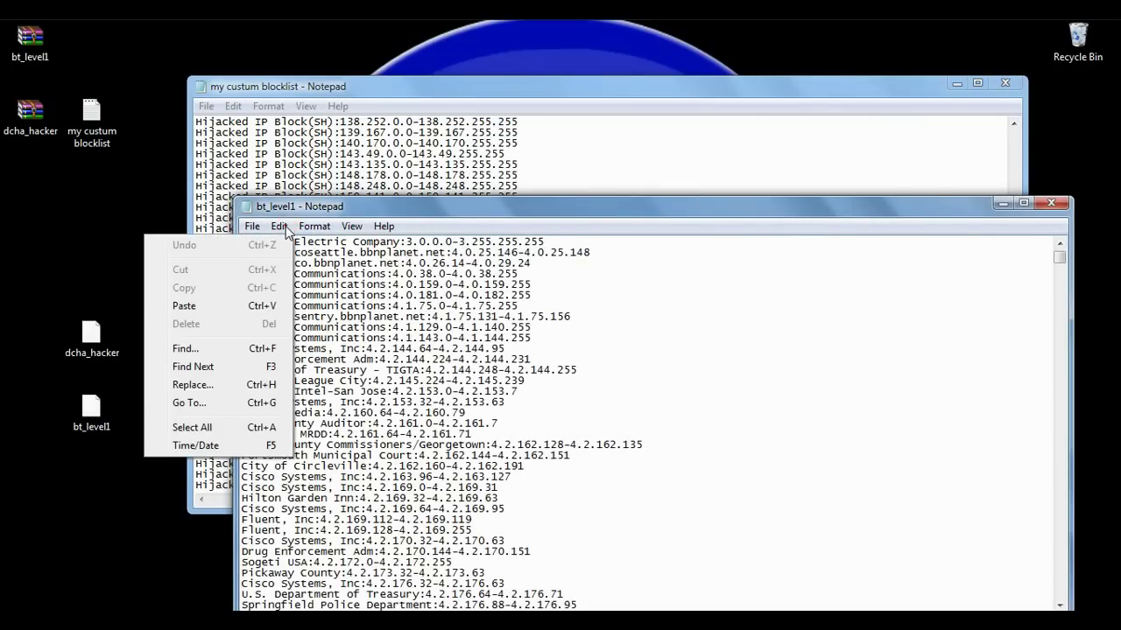
{"action": "left_click", "coordinate": [210, 427]}
{"action": "right_click", "coordinate": [322, 312]}
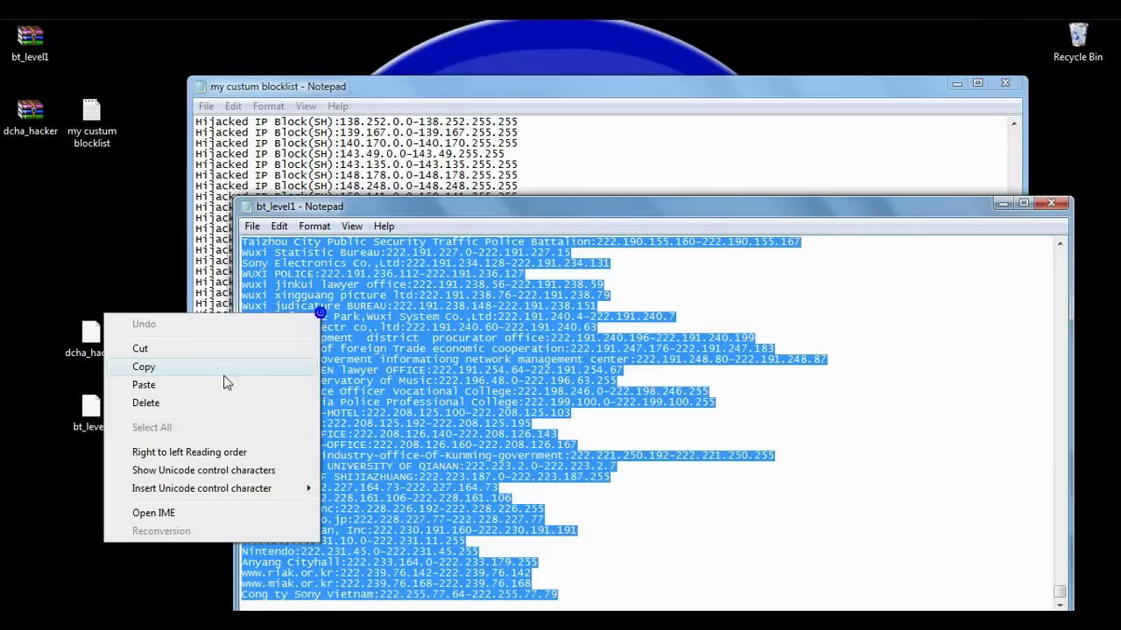
{"action": "left_click", "coordinate": [223, 373]}
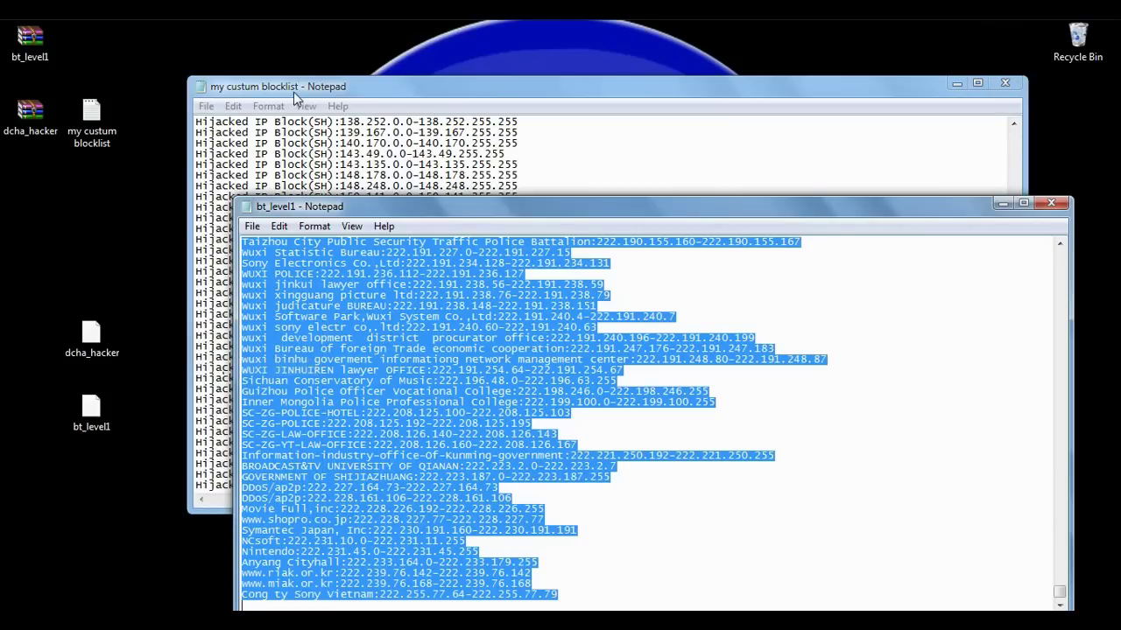
- Paste the copied level1 IP ranges at the very end of the "my custum blocklist" file, below the last hijacked range
{"action": "left_click", "coordinate": [647, 86]}
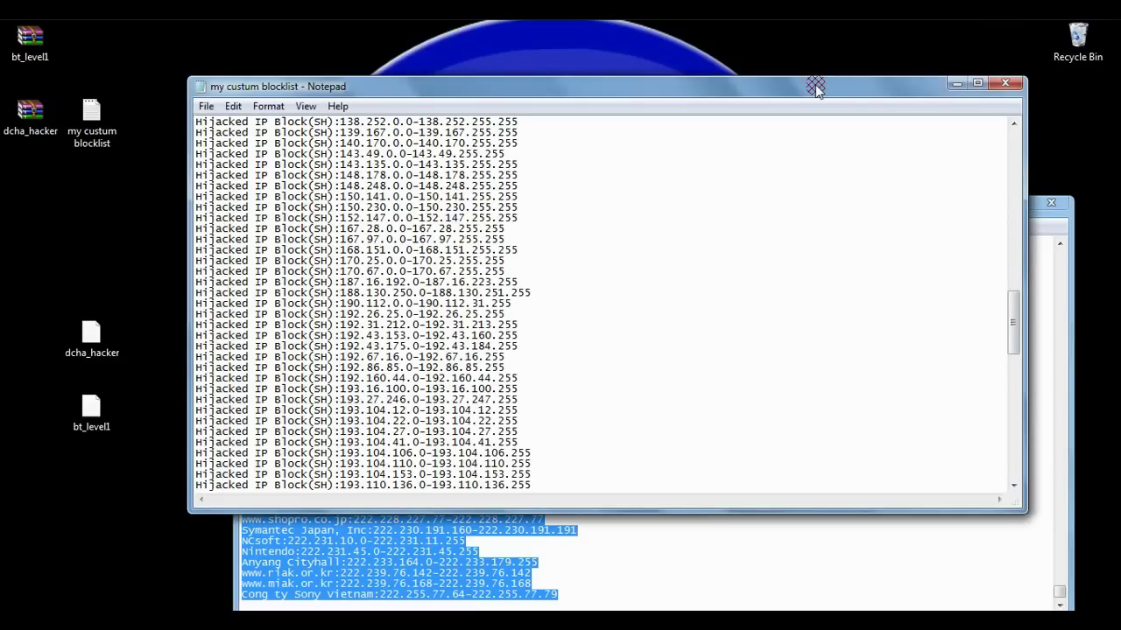
{"action": "scroll", "coordinate": [815, 88], "scroll_direction": "down", "scroll_amount": 6}
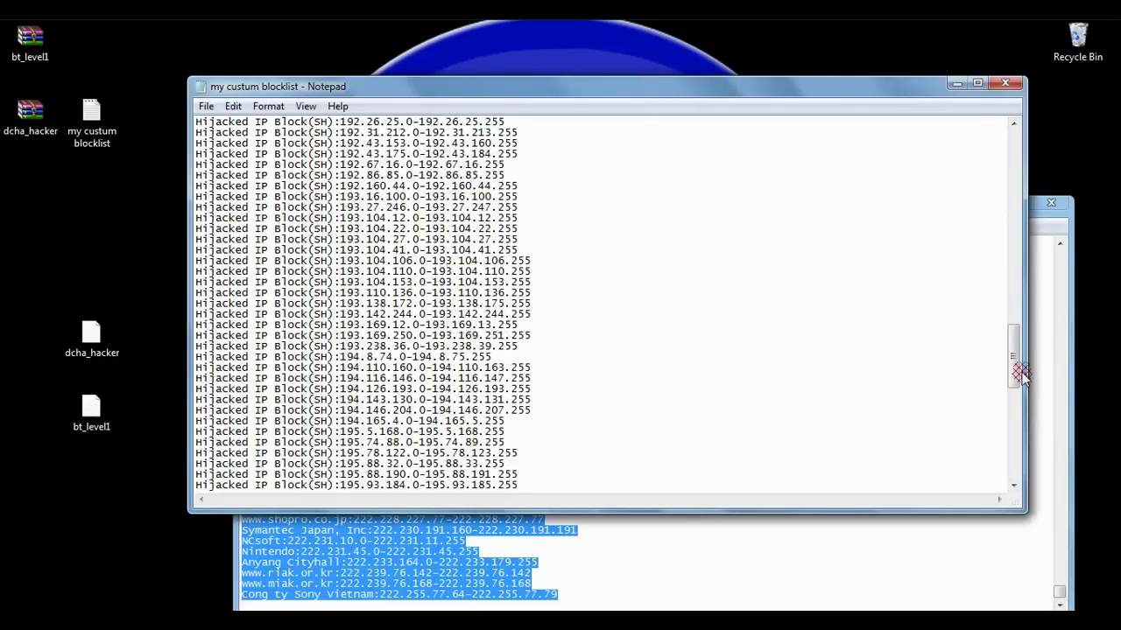
{"action": "left_click_drag", "start_coordinate": [1017, 368], "coordinate": [1018, 457]}
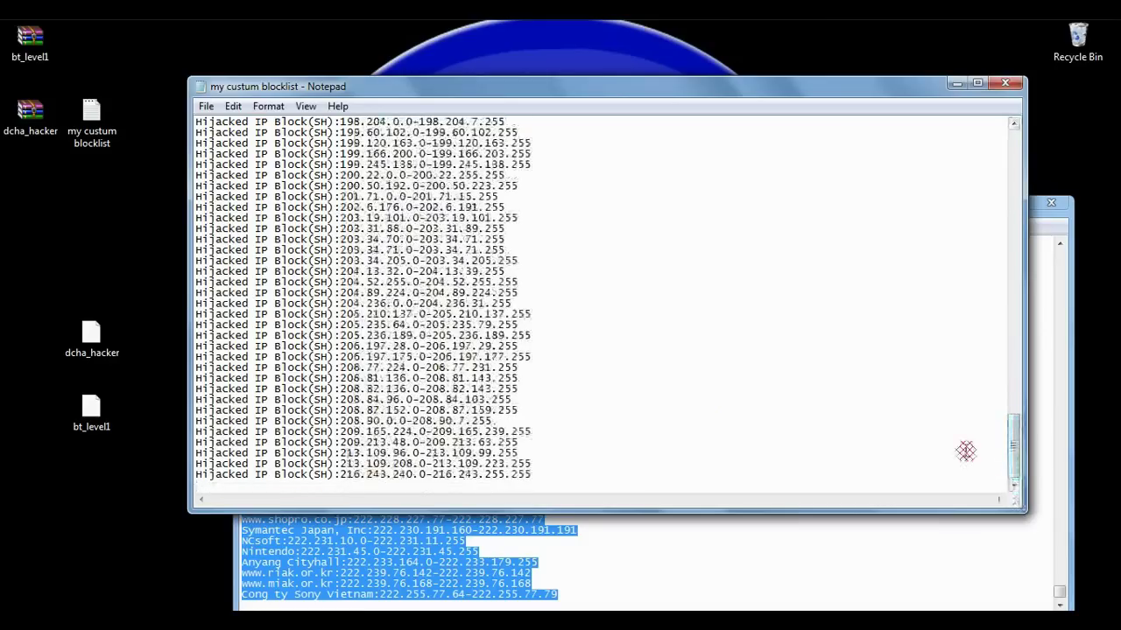
{"action": "right_click", "coordinate": [927, 480]}
{"action": "left_click", "coordinate": [600, 466]}
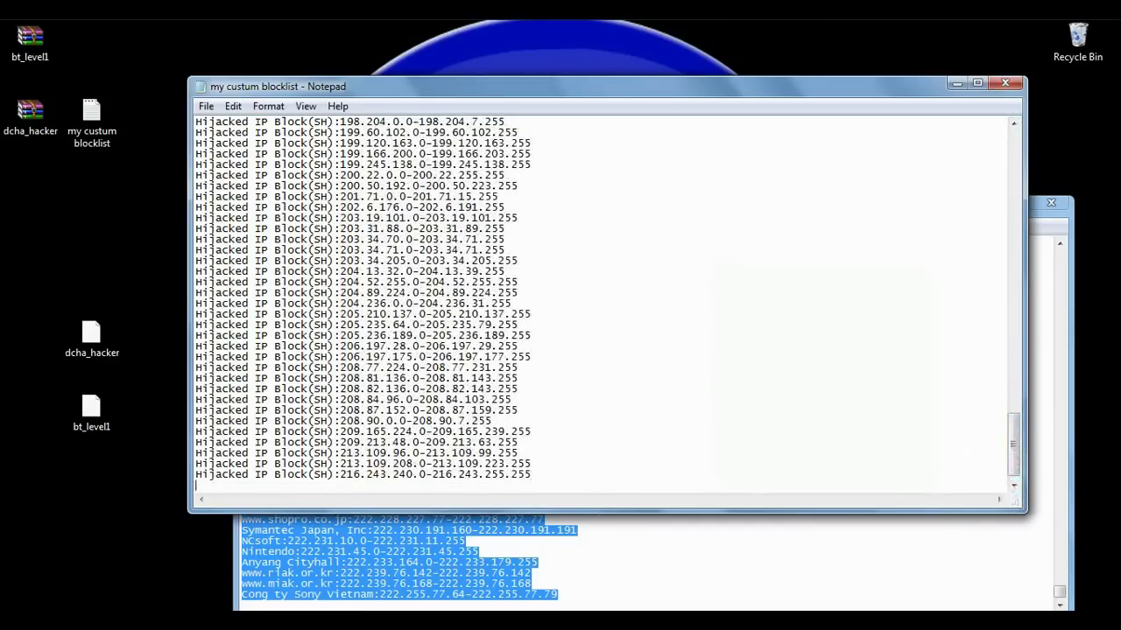
{"action": "scroll", "coordinate": [590, 475], "scroll_direction": "down", "scroll_amount": 1}
{"action": "right_click", "coordinate": [607, 467]}
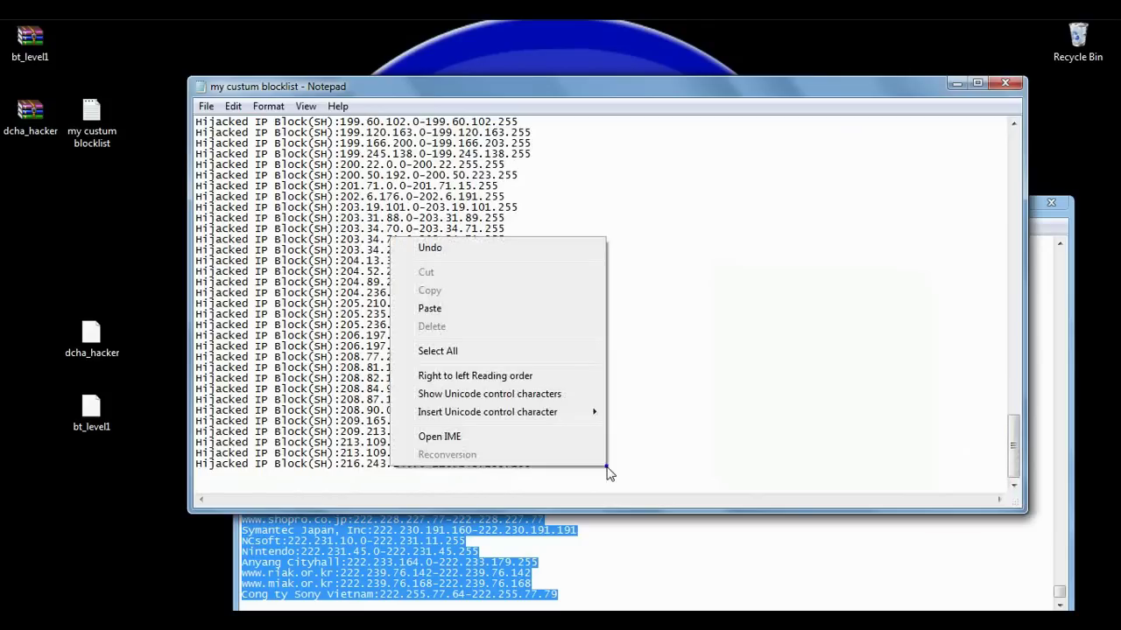
{"action": "left_click", "coordinate": [480, 310]}
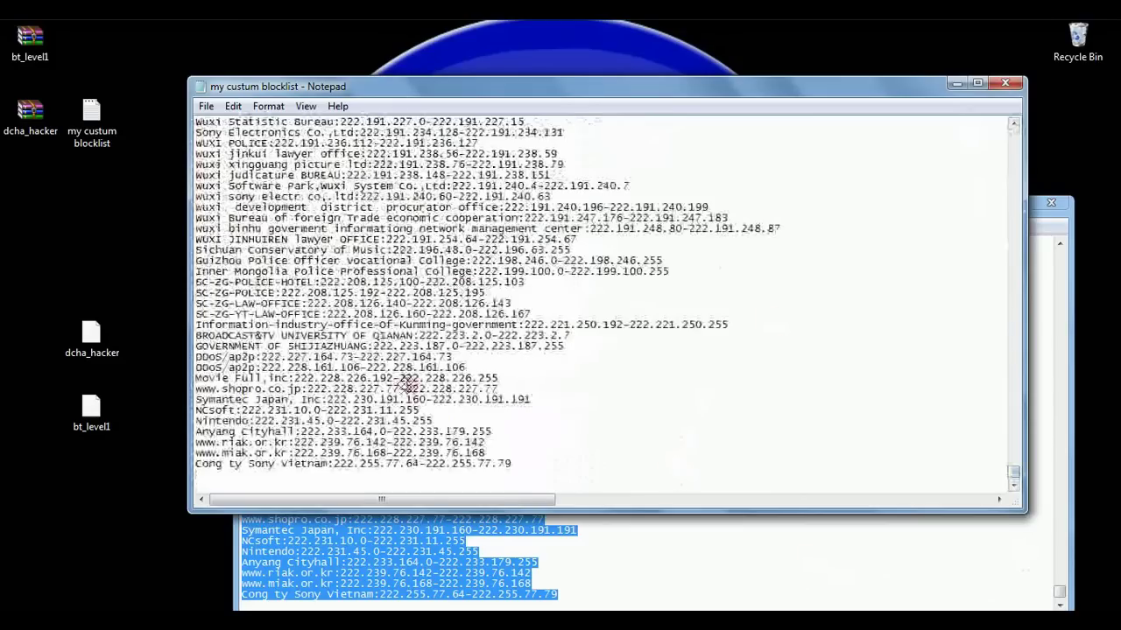
- Close the bt_level1 text window and move the extracted bt_level1 file up to the first row of desktop icons
{"action": "left_click", "coordinate": [421, 530]}
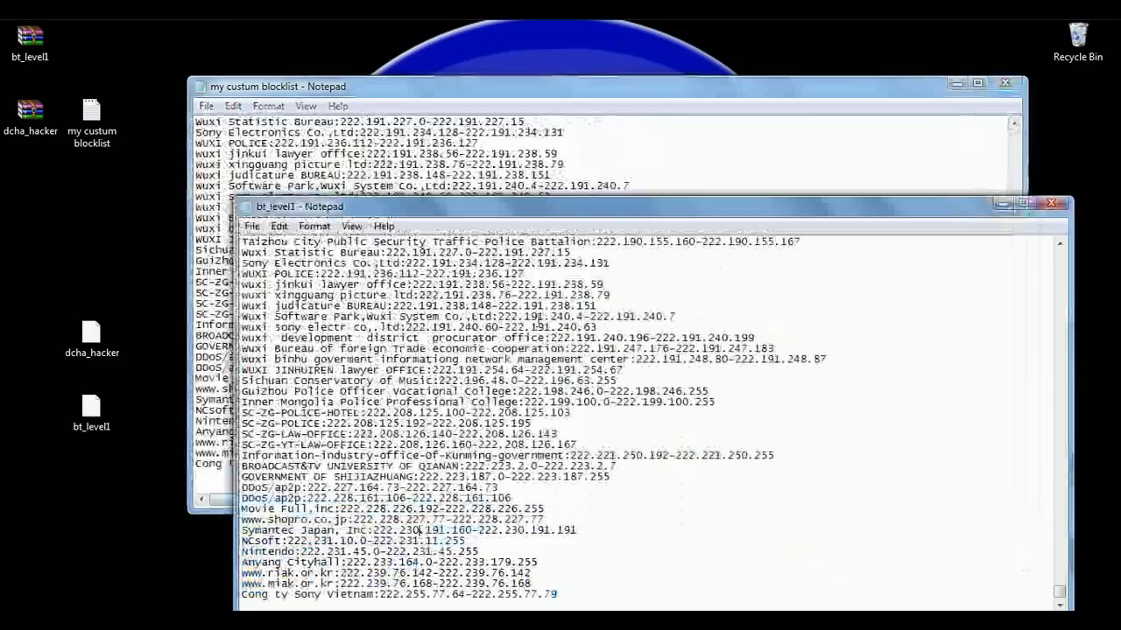
{"action": "left_click", "coordinate": [1052, 204]}
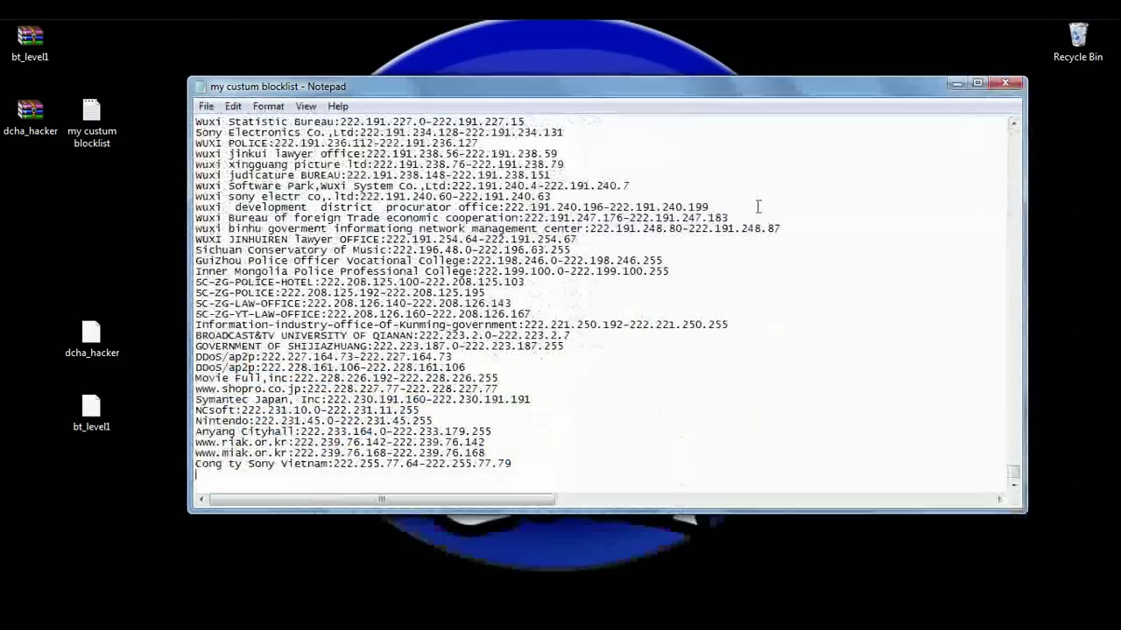
{"action": "left_click_drag", "start_coordinate": [98, 422], "coordinate": [142, 72]}
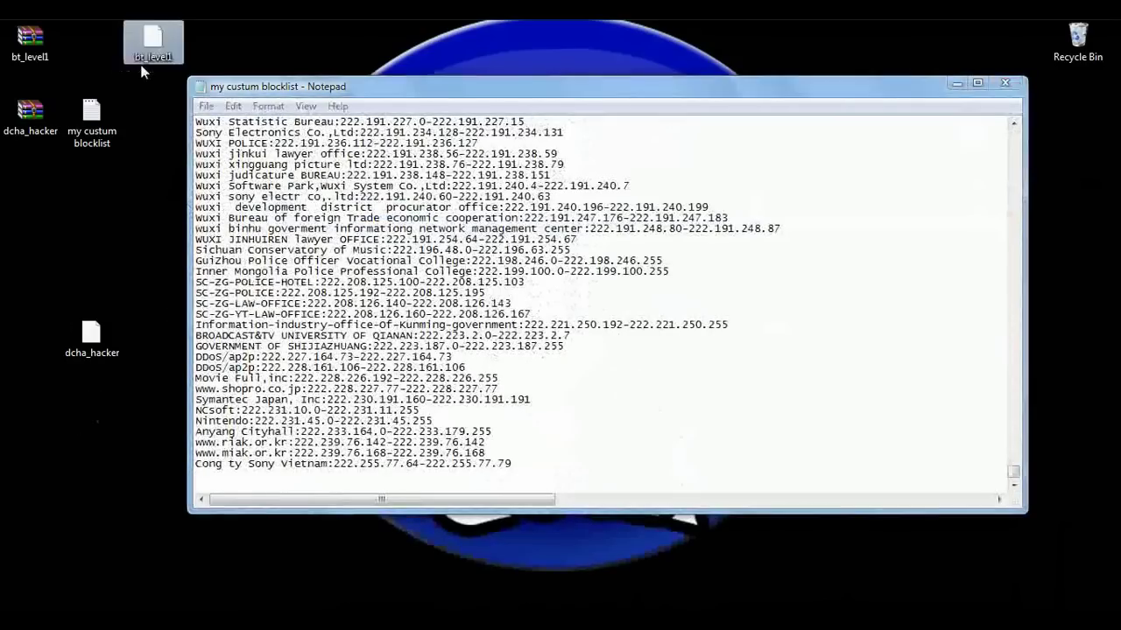
- Open the extracted dcha_hacker file from the desktop with Notepad
{"action": "double_click", "coordinate": [94, 330]}
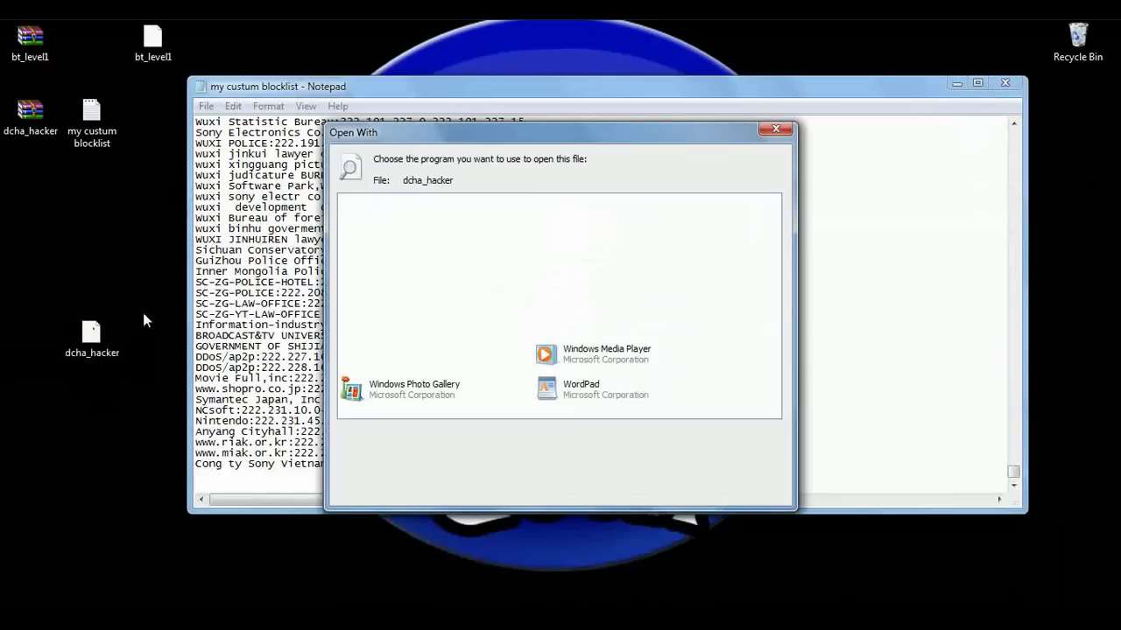
{"action": "left_click", "coordinate": [583, 253]}
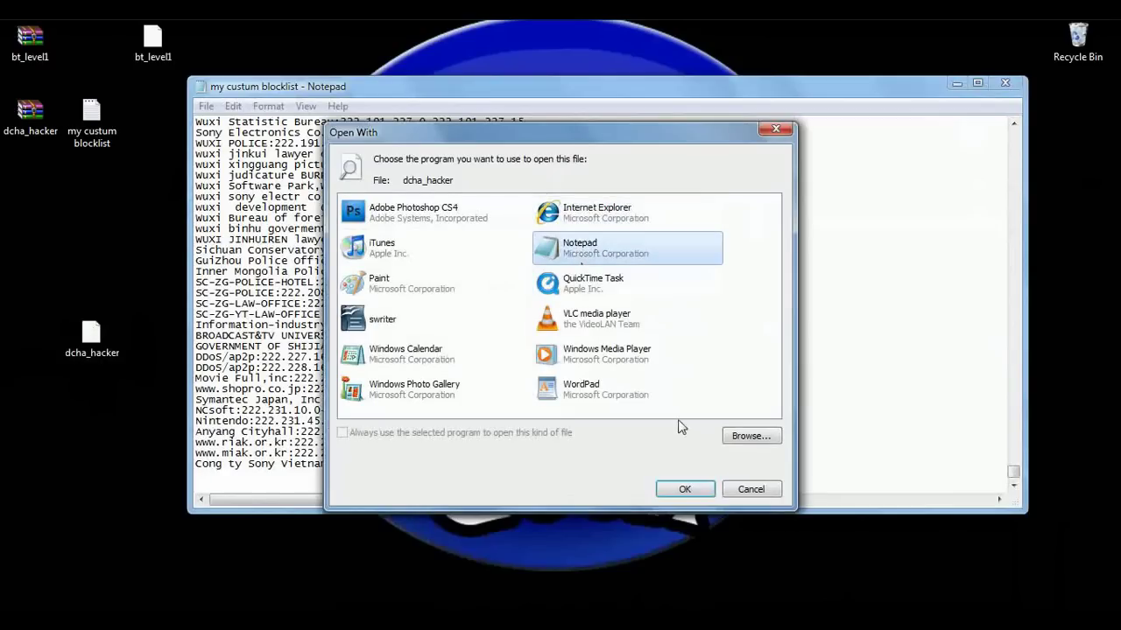
{"action": "left_click", "coordinate": [697, 490]}
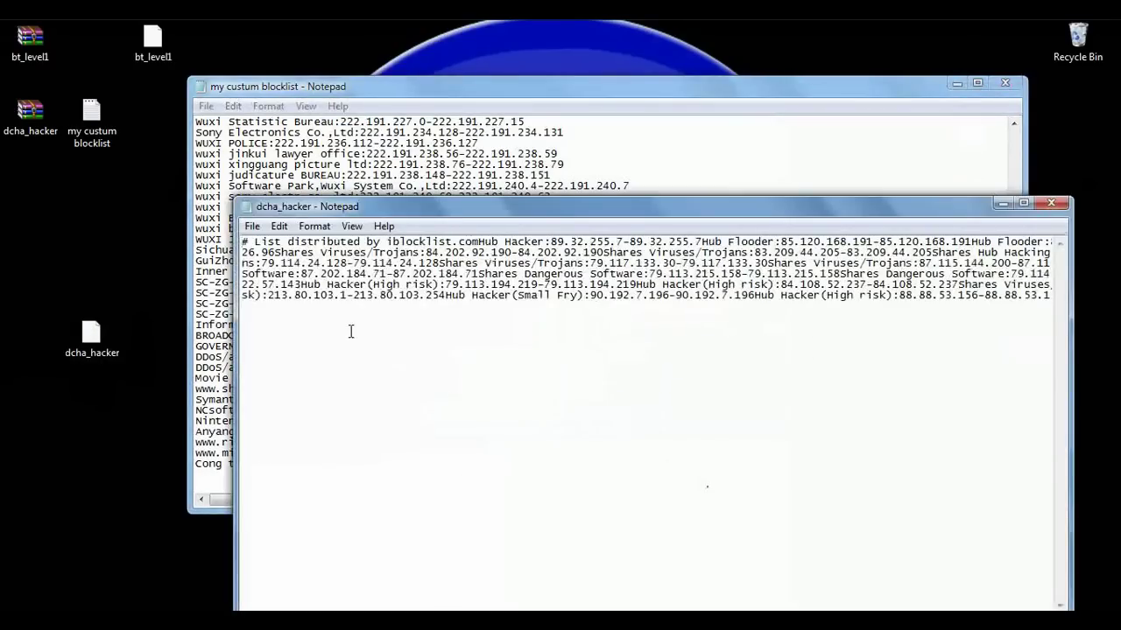
- Copy the entire contents of the dcha_hacker file and close its text window
{"action": "left_click", "coordinate": [278, 226]}
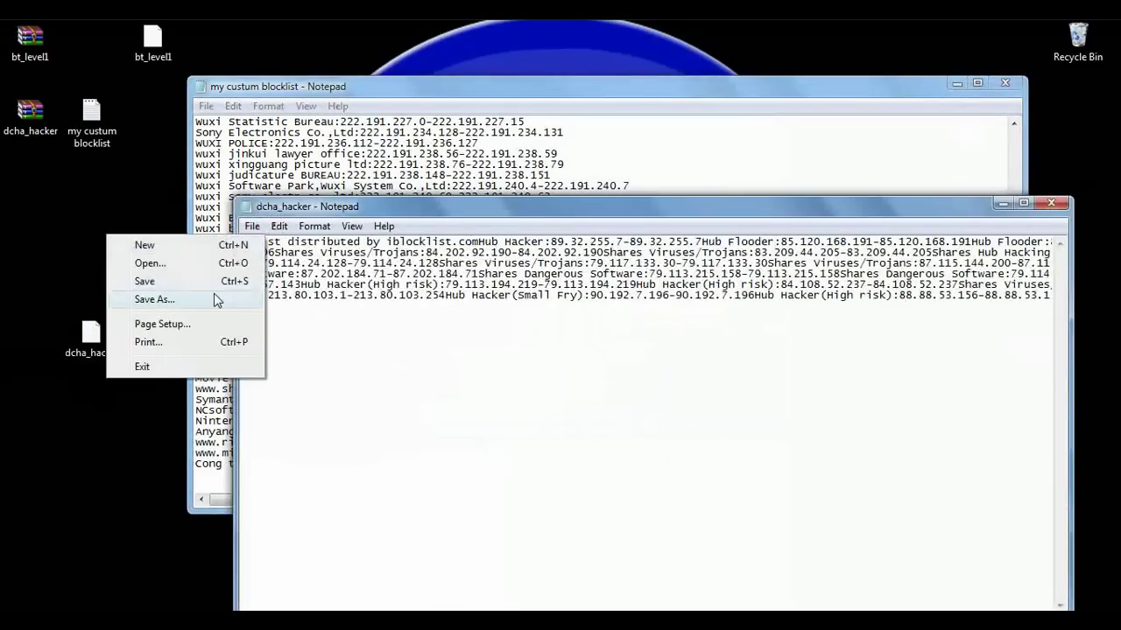
{"action": "left_click", "coordinate": [279, 226]}
{"action": "left_click", "coordinate": [230, 429]}
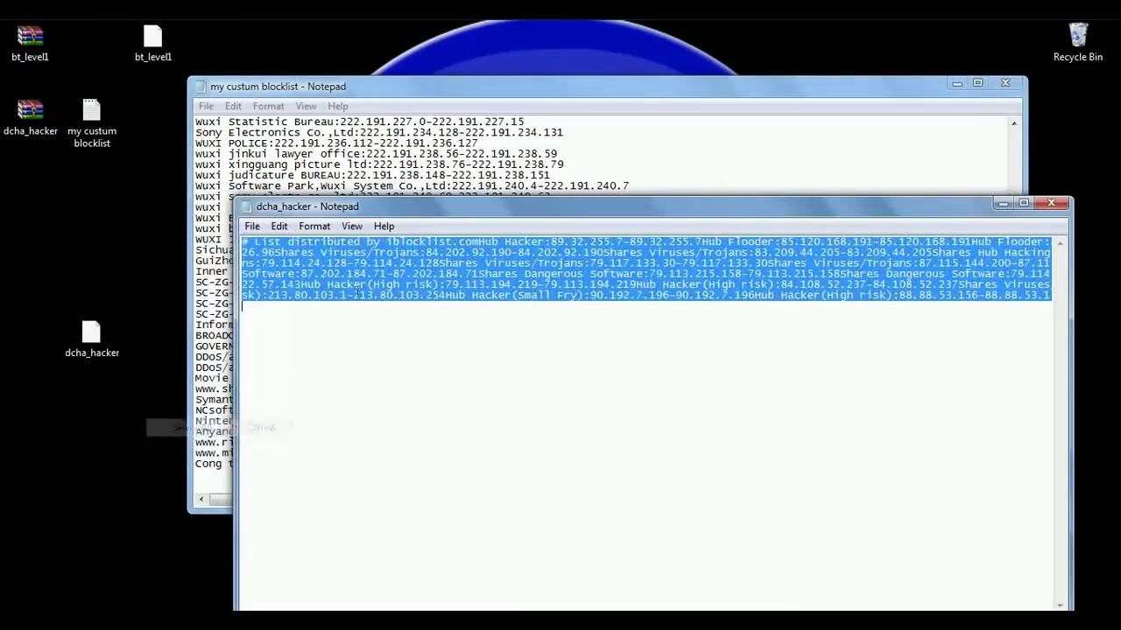
{"action": "right_click", "coordinate": [357, 291]}
{"action": "left_click", "coordinate": [221, 343]}
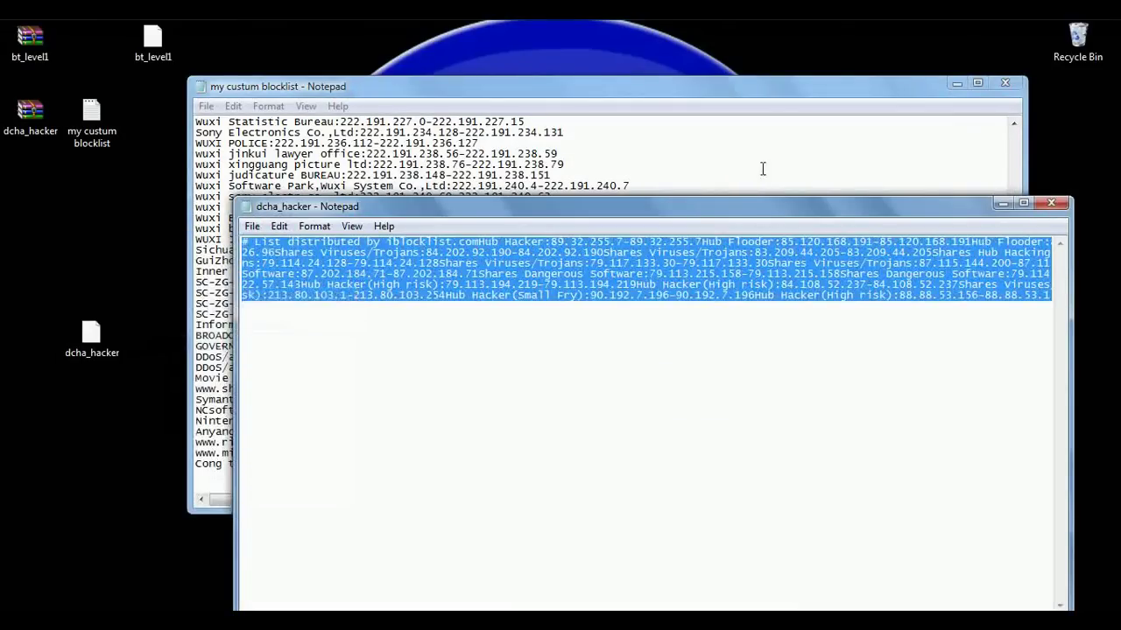
{"action": "left_click", "coordinate": [1059, 204]}
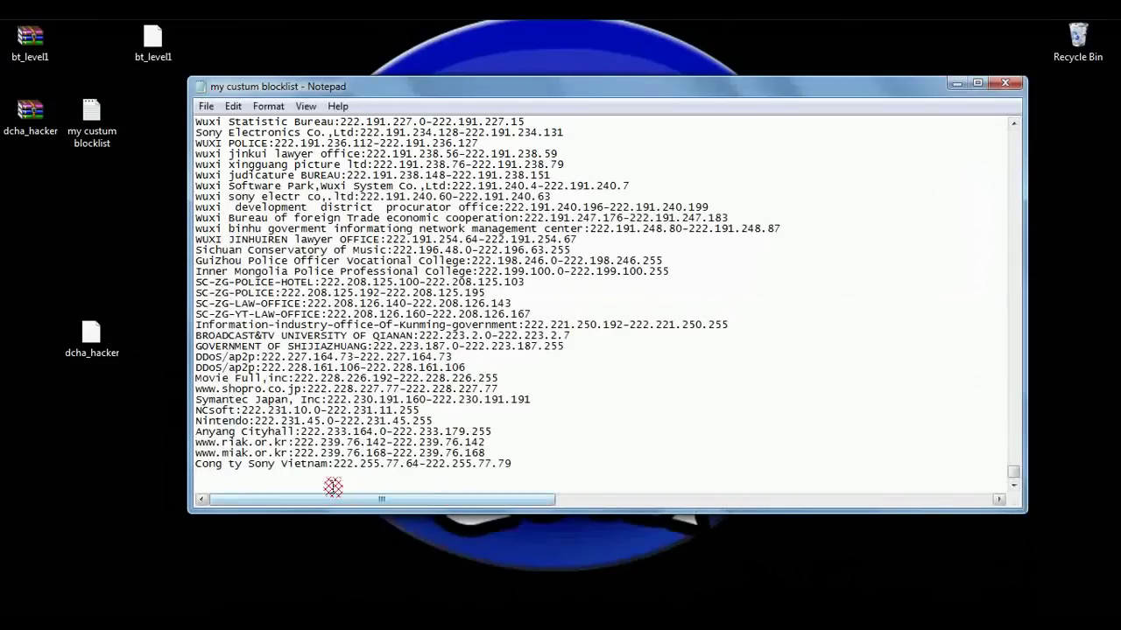
- Paste the copied hacker IP ranges at the very end of "my custum blocklist", below the last level1 range
{"action": "right_click", "coordinate": [223, 479]}
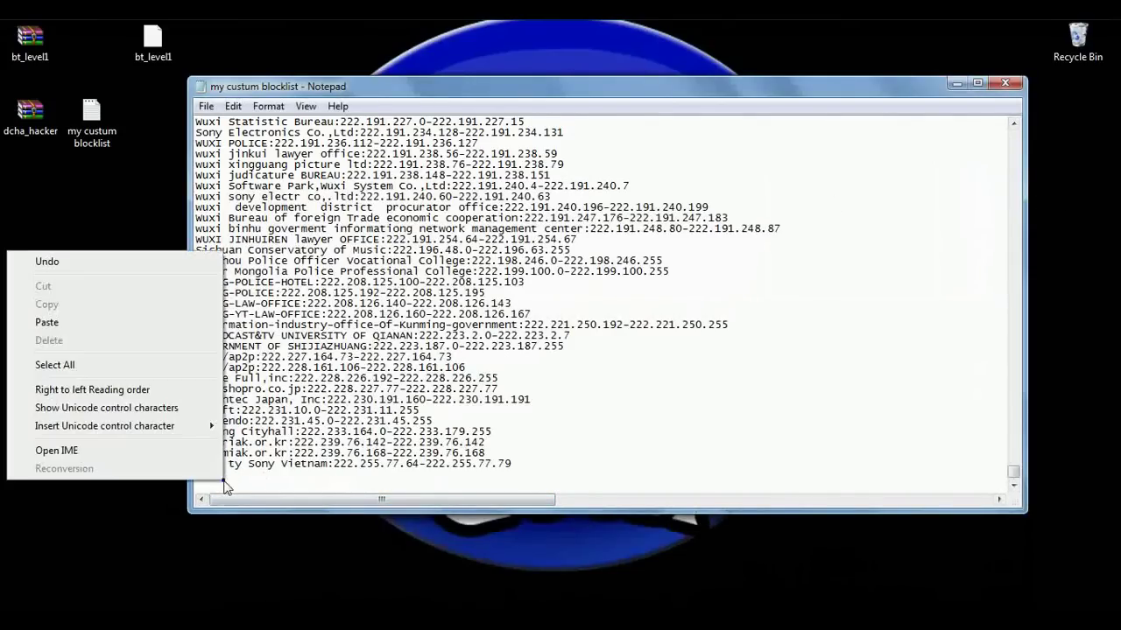
{"action": "left_click", "coordinate": [186, 324]}
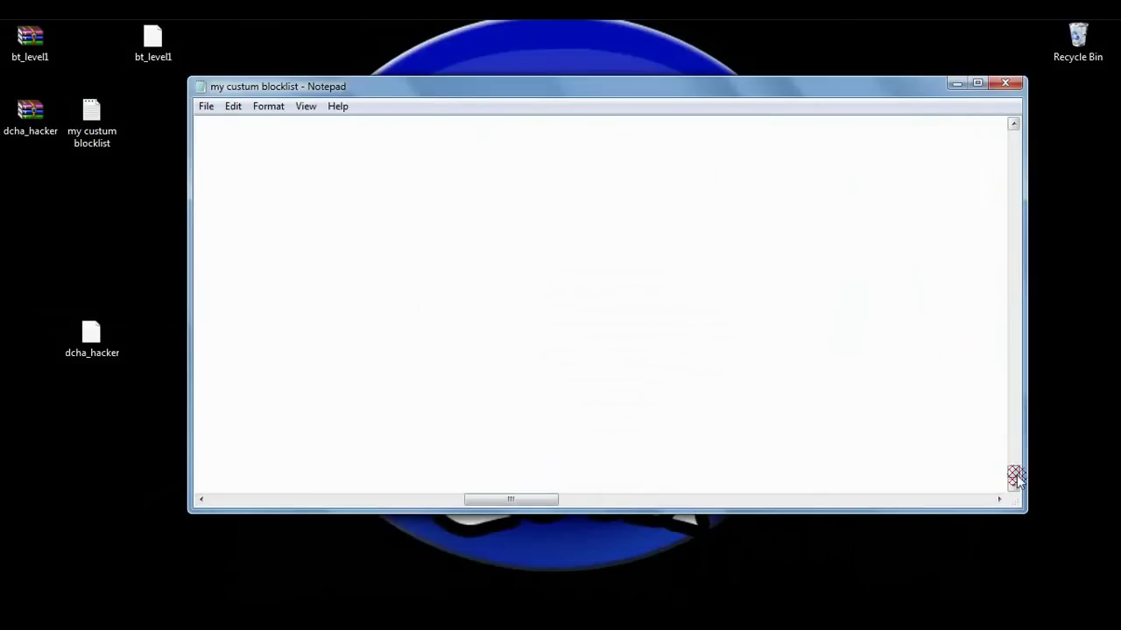
{"action": "left_click_drag", "start_coordinate": [1013, 476], "coordinate": [952, 155]}
- Save the combined "my custum blocklist" file and close it
{"action": "left_click", "coordinate": [206, 106]}
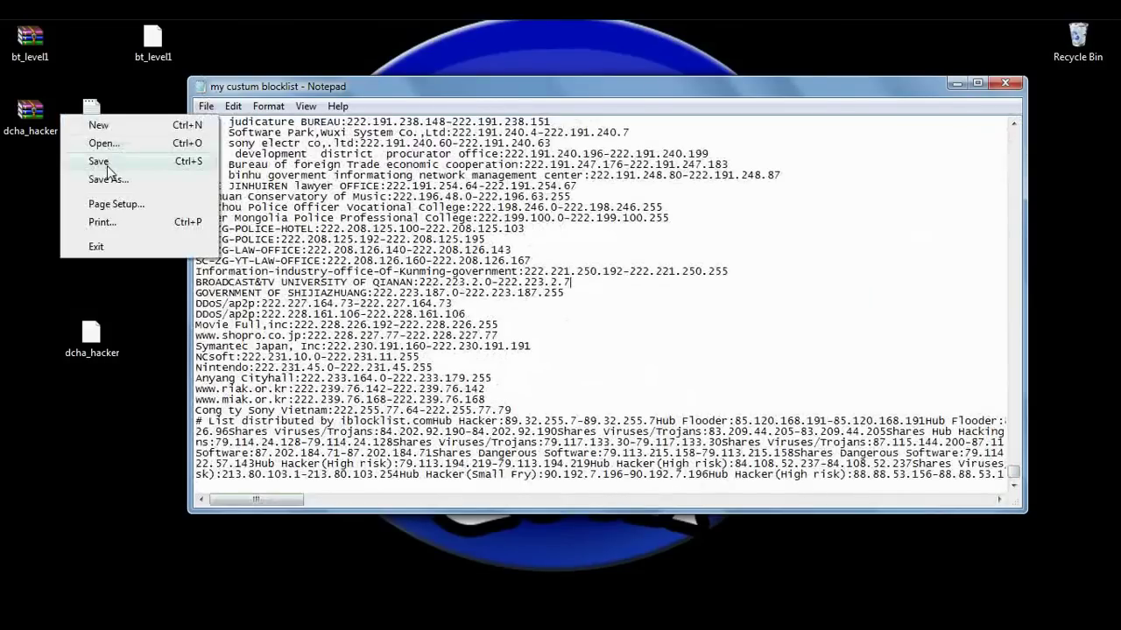
{"action": "left_click", "coordinate": [107, 166]}
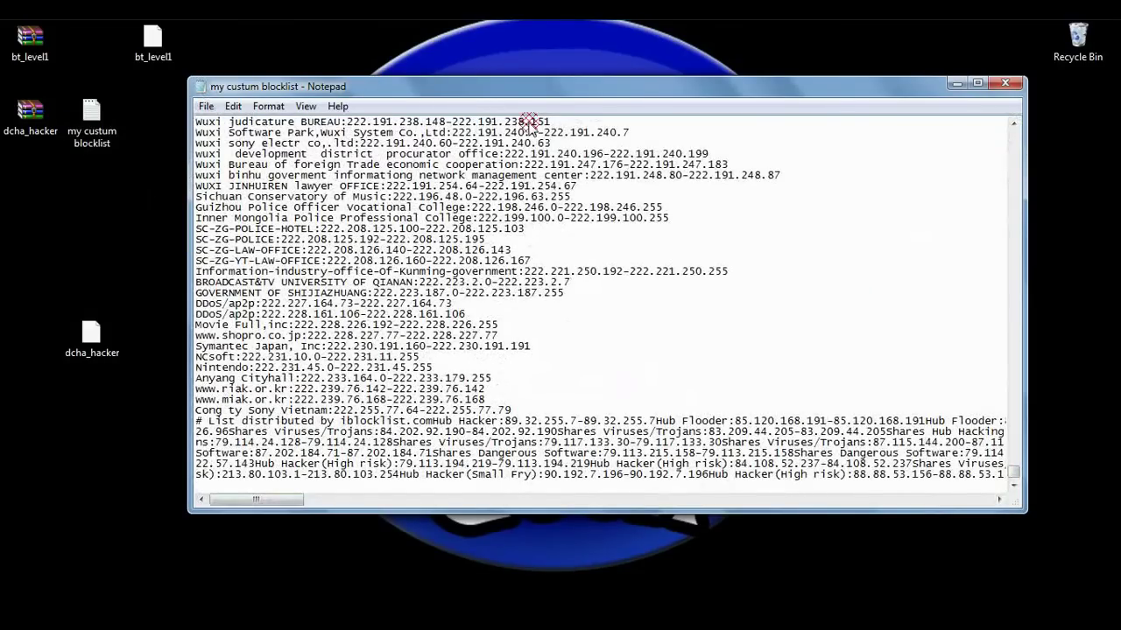
{"action": "left_click", "coordinate": [1006, 86]}
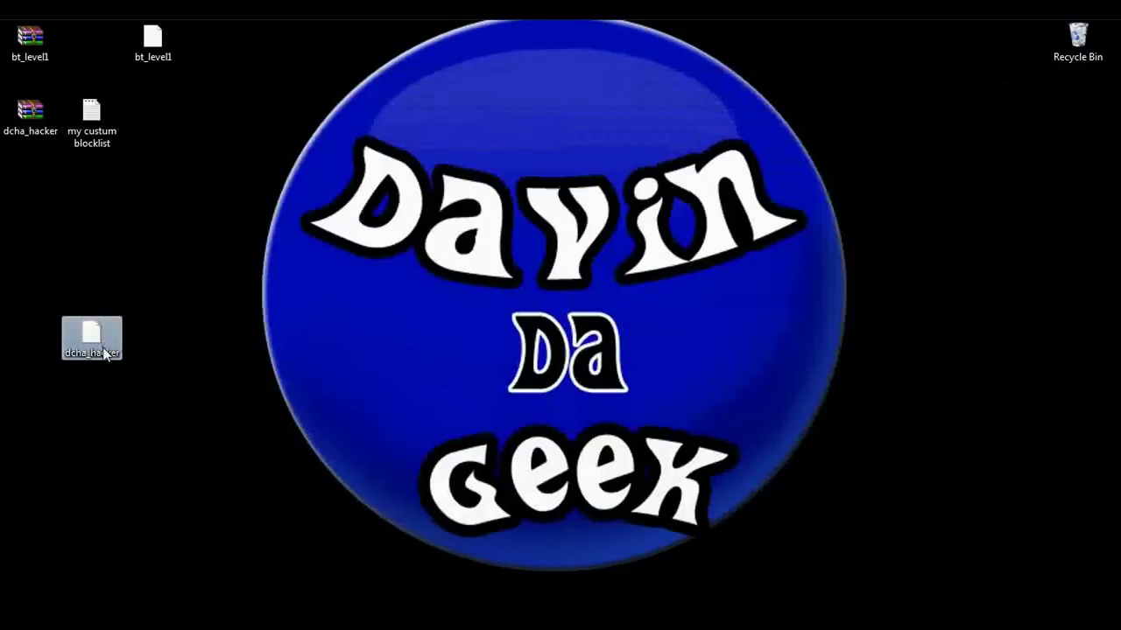
- Move the extracted dcha_hacker file beside bt_level1 on the desktop and set "my custum blocklist" apart below the Recycle Bin
{"action": "left_click_drag", "start_coordinate": [239, 88], "coordinate": [227, 47]}
{"action": "left_click_drag", "start_coordinate": [80, 126], "coordinate": [922, 198]}
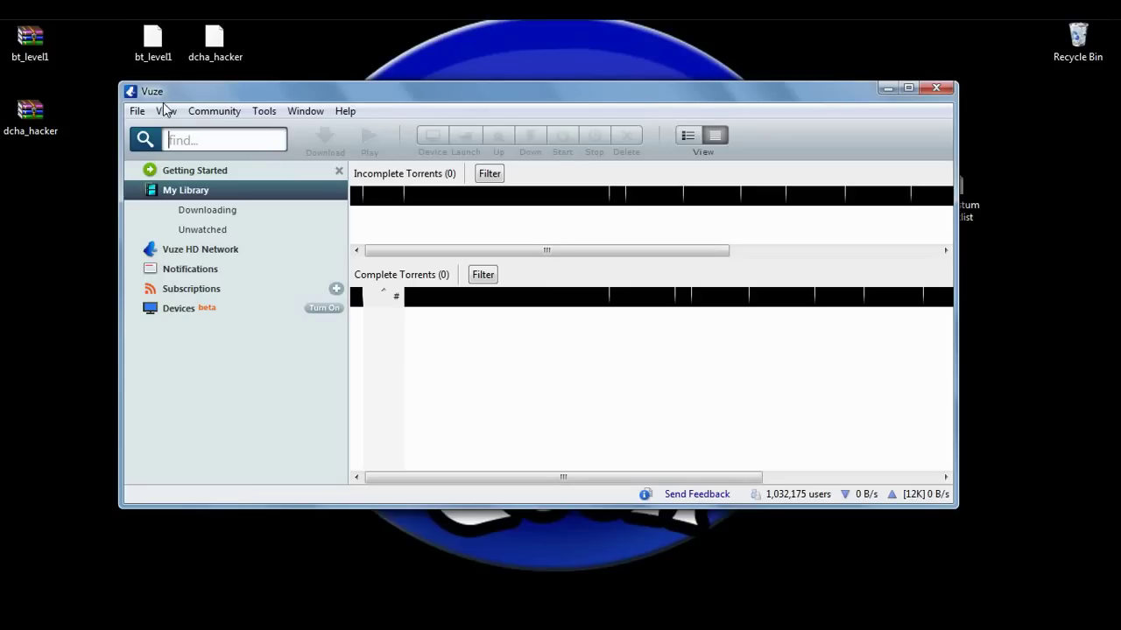
- In the Vuze options for IP Filters, choose "my custum blocklist" from the desktop as the IP filter file to autoload
{"action": "left_click", "coordinate": [258, 111]}
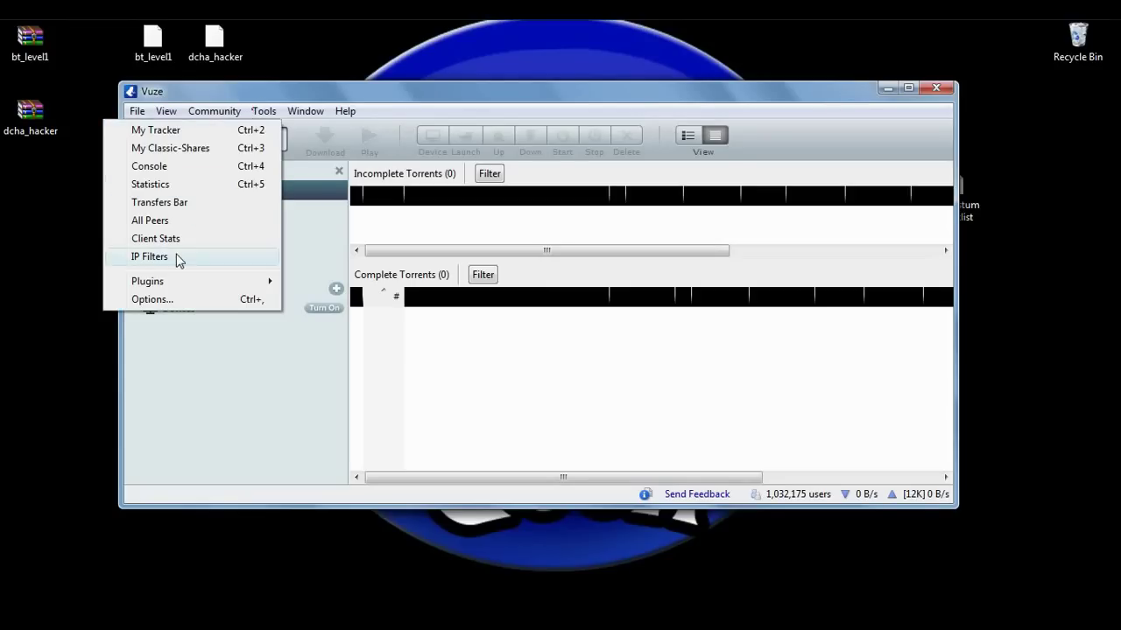
{"action": "left_click", "coordinate": [152, 300]}
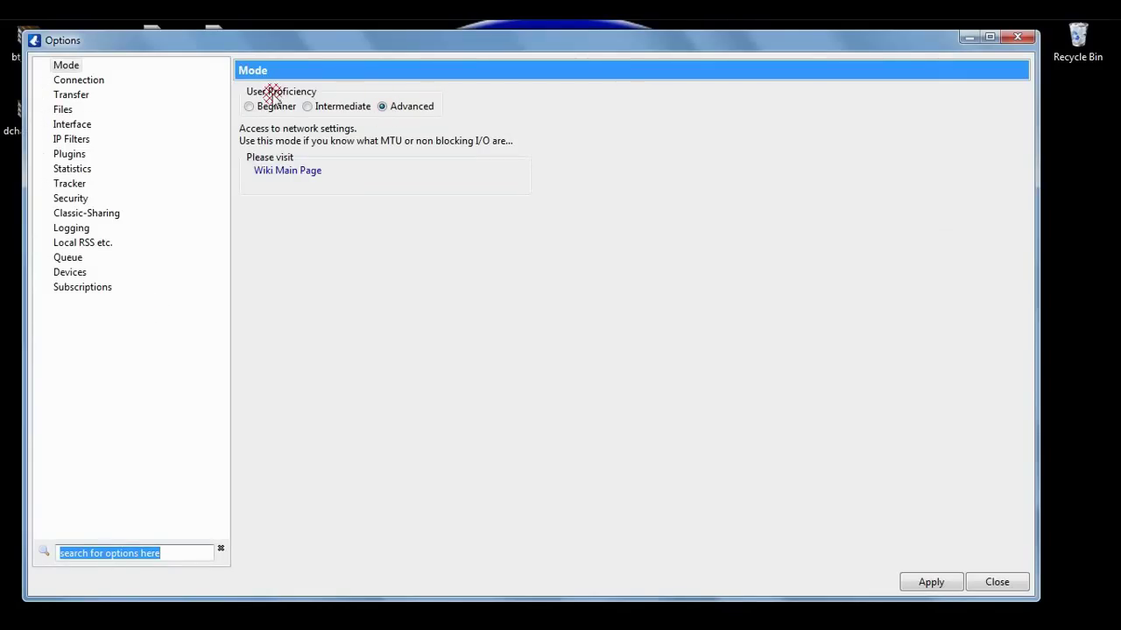
{"action": "left_click", "coordinate": [71, 141]}
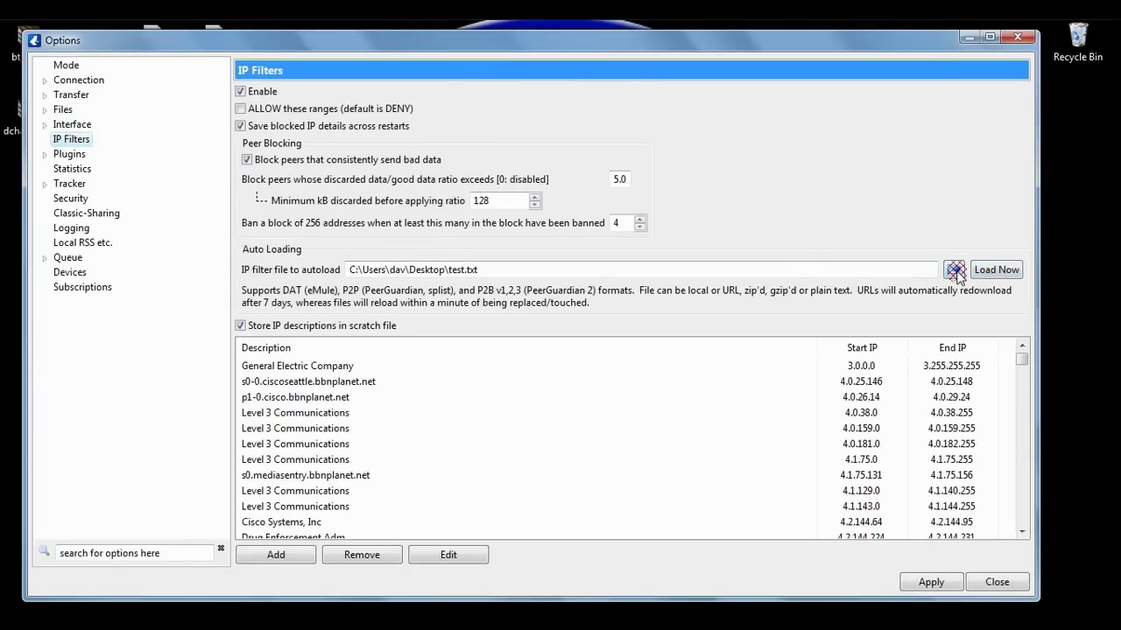
{"action": "left_click", "coordinate": [954, 271]}
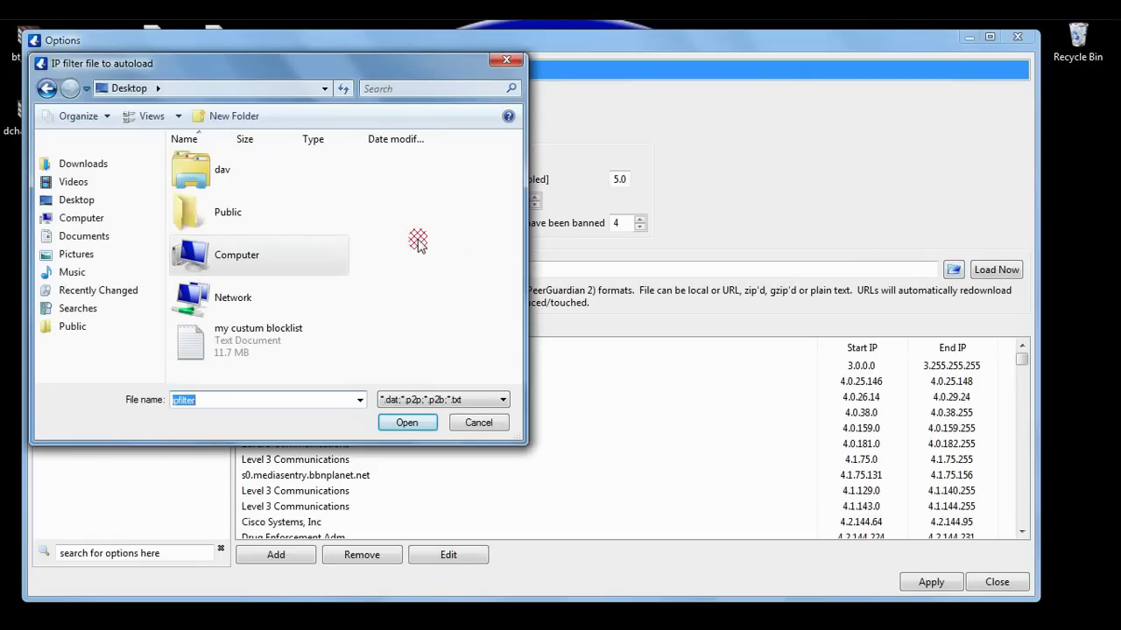
{"action": "left_click", "coordinate": [185, 349]}
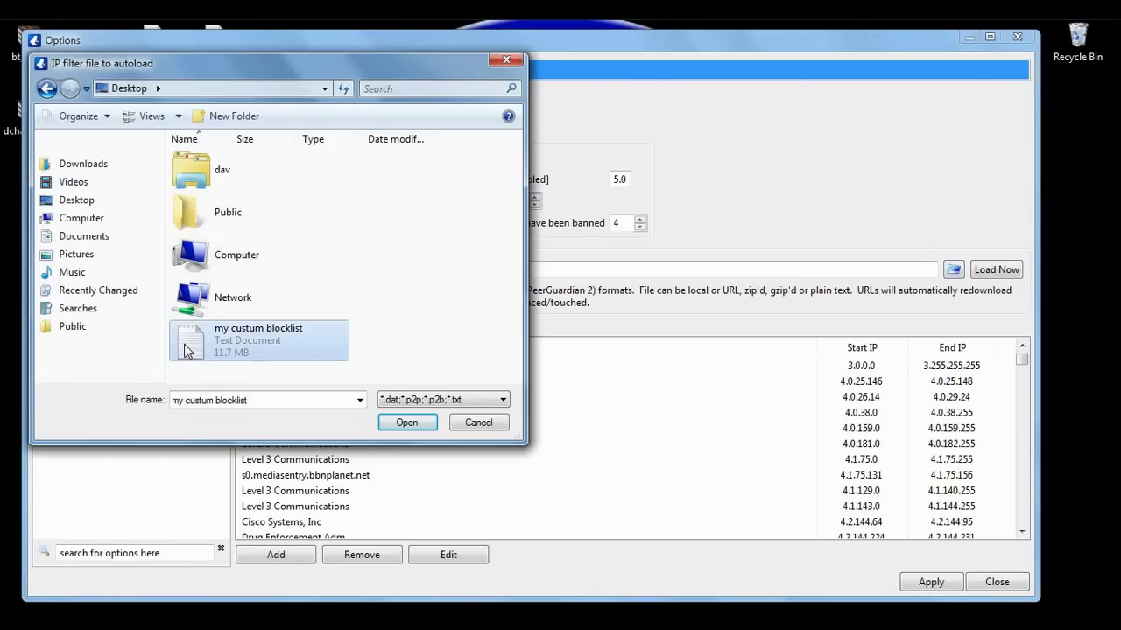
{"action": "left_click", "coordinate": [398, 422]}
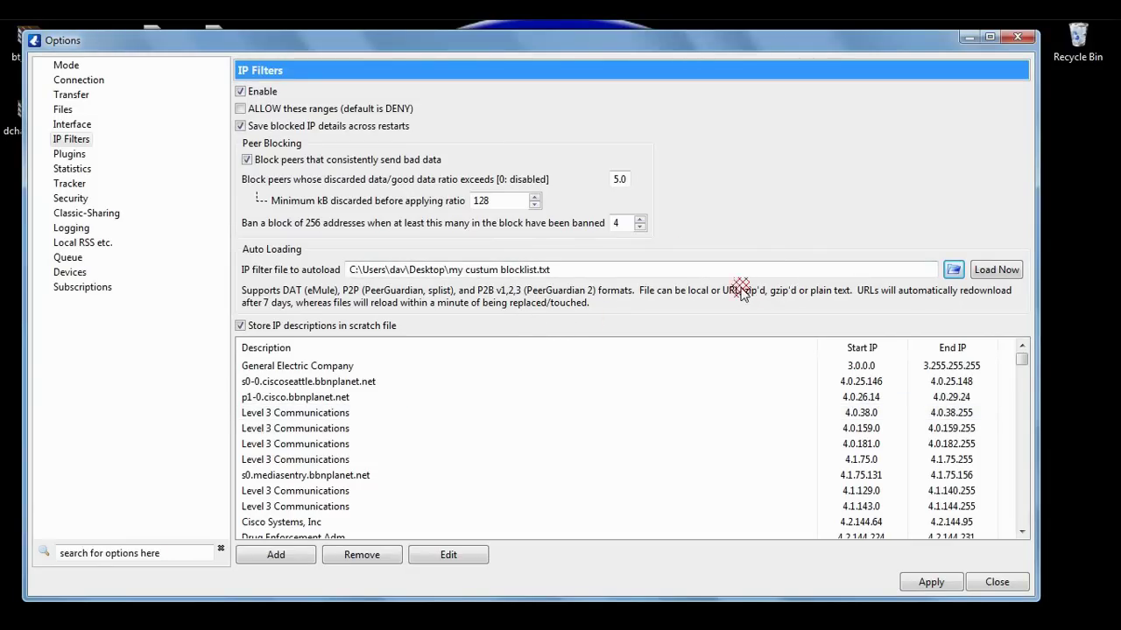
- Move the windows aside to uncover the blocklist file on the desktop, and load the chosen IP filter file immediately
{"action": "left_click_drag", "start_coordinate": [919, 41], "coordinate": [587, 168]}
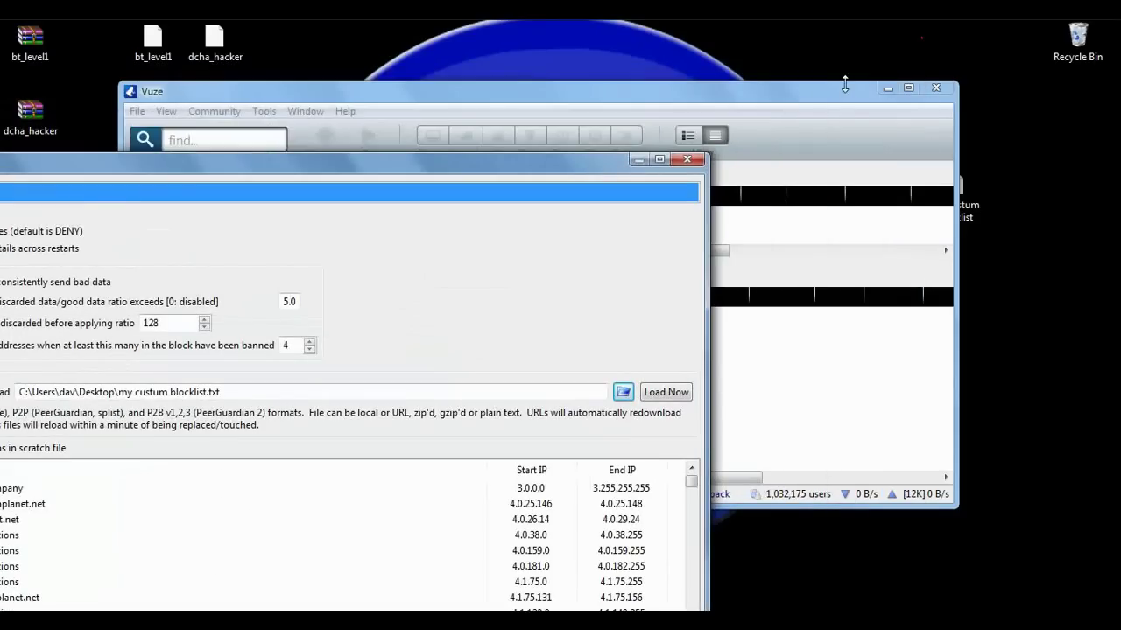
{"action": "left_click_drag", "start_coordinate": [841, 91], "coordinate": [720, 140]}
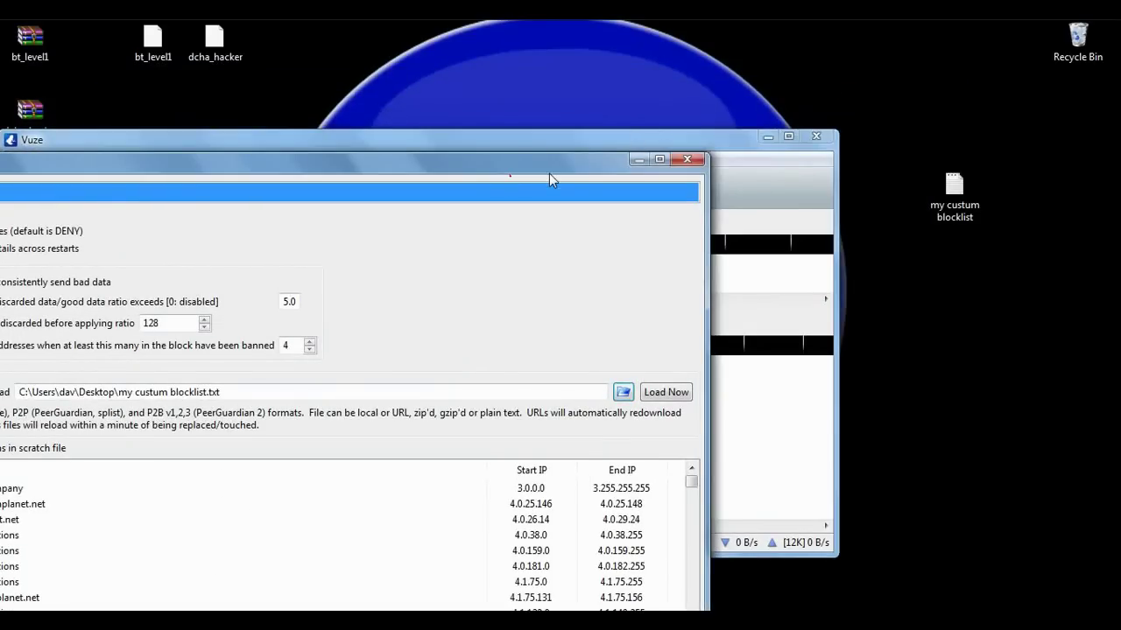
{"action": "left_click_drag", "start_coordinate": [550, 169], "coordinate": [773, 42]}
{"action": "left_click", "coordinate": [892, 265]}
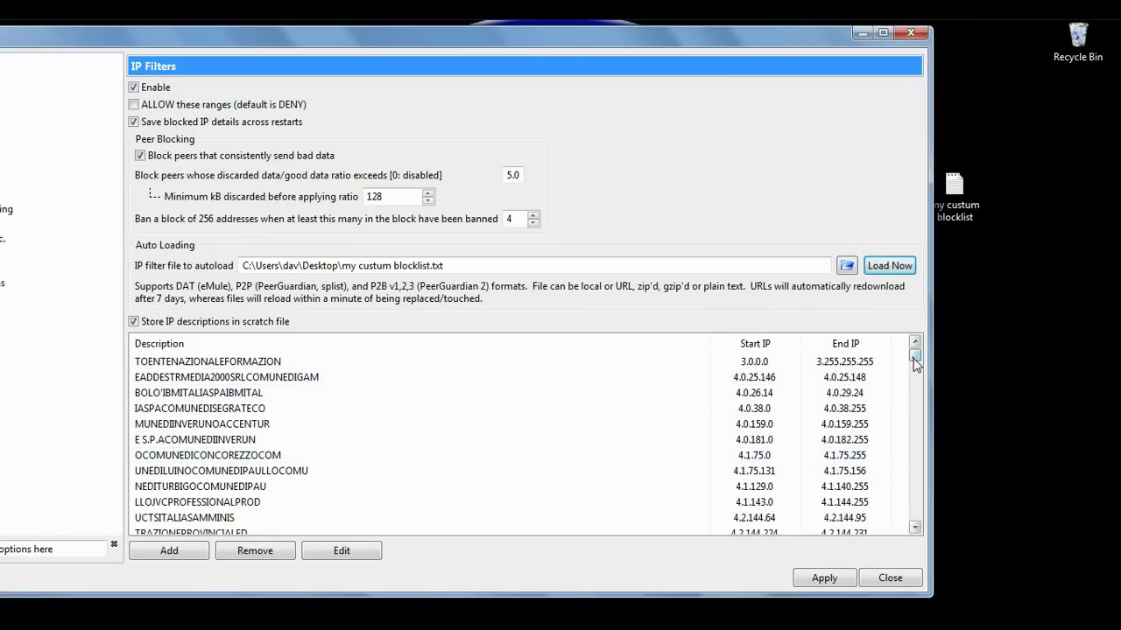
- Check the loaded IP ranges down to the end of the list and apply the IP filter settings
{"action": "left_click_drag", "start_coordinate": [914, 363], "coordinate": [915, 524]}
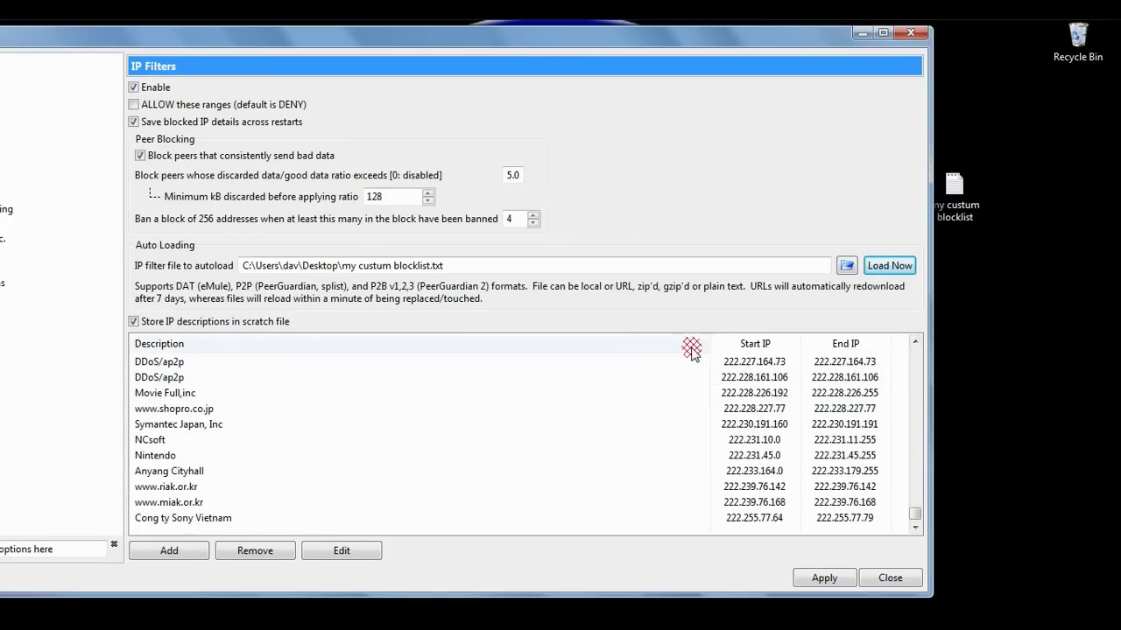
{"action": "left_click_drag", "start_coordinate": [913, 513], "coordinate": [912, 341]}
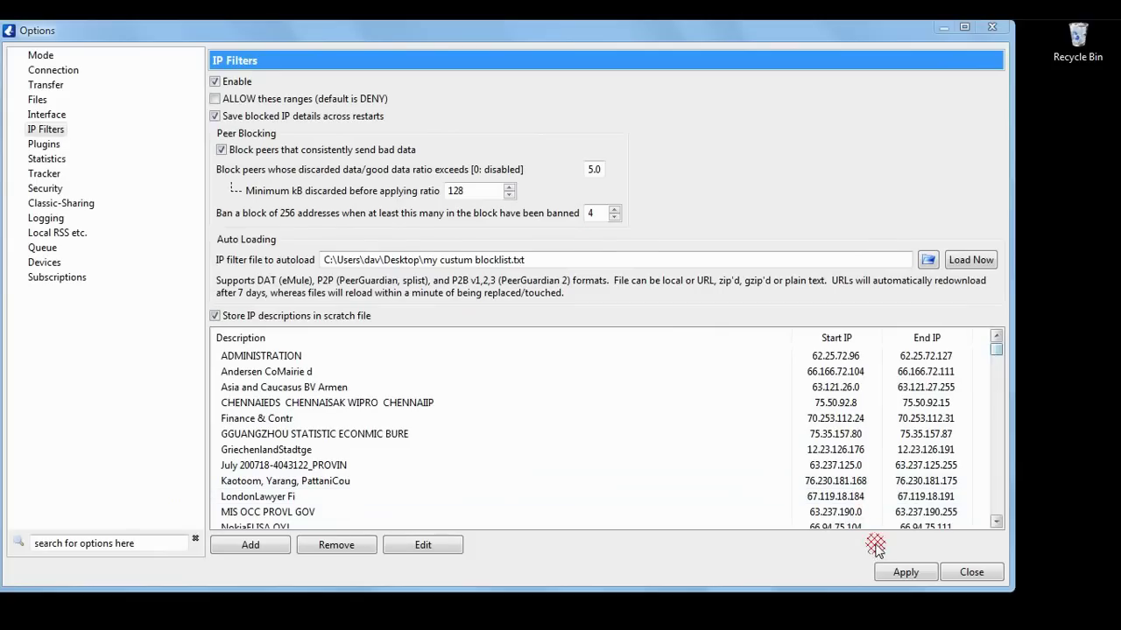
{"action": "left_click", "coordinate": [890, 573]}
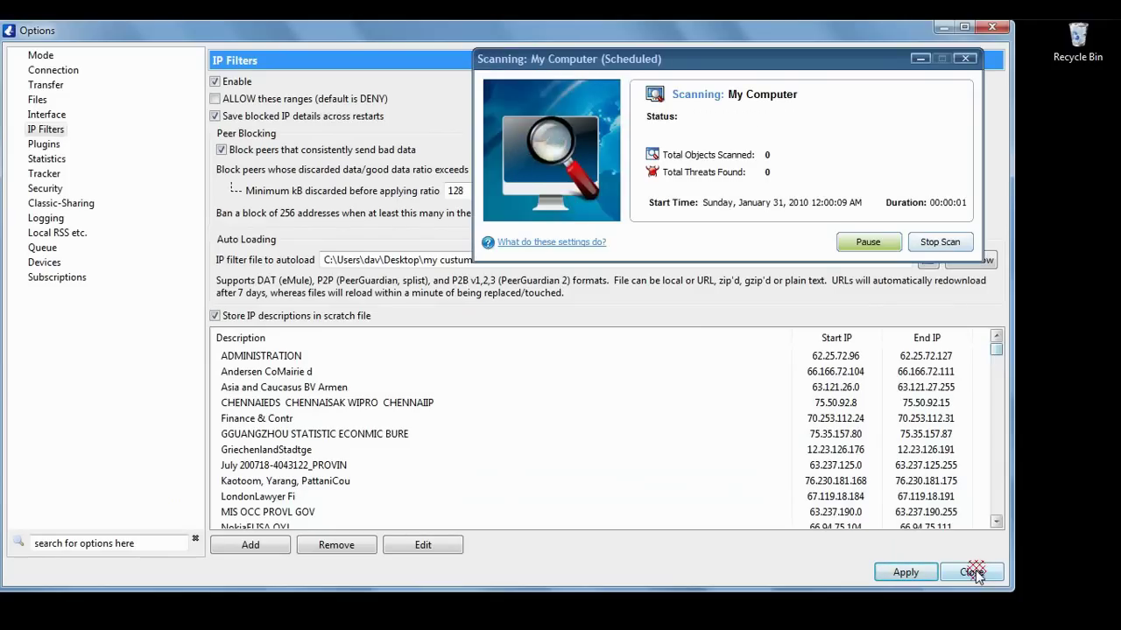
- Stop the scheduled COMODO scan of My Computer, close its window and close the Options window
{"action": "left_click", "coordinate": [941, 242]}
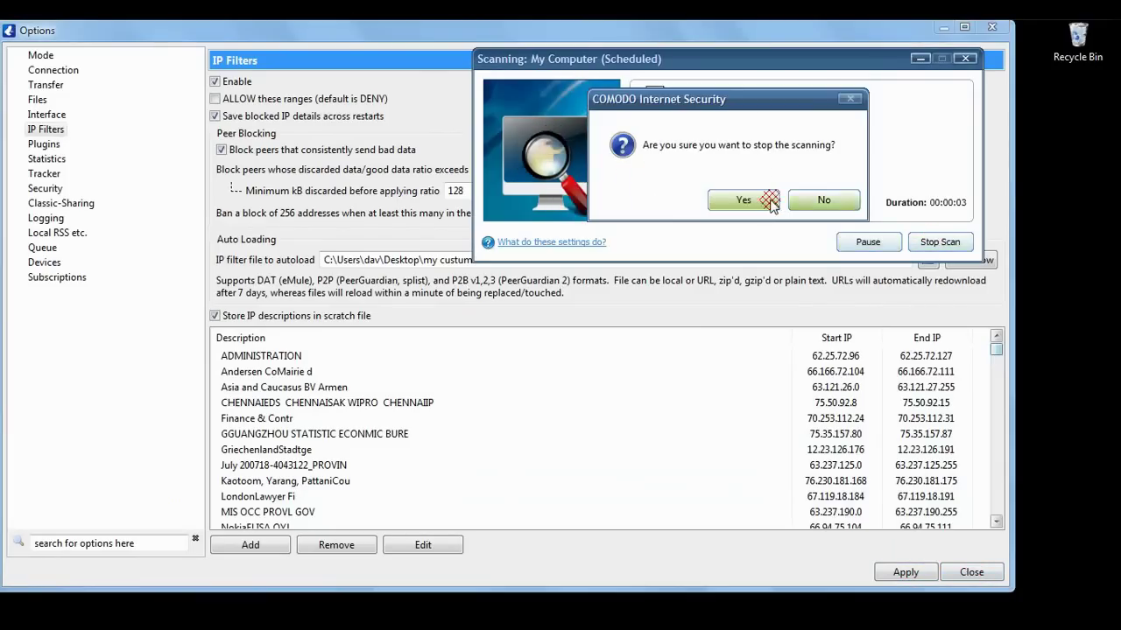
{"action": "left_click", "coordinate": [762, 201]}
{"action": "left_click", "coordinate": [964, 59]}
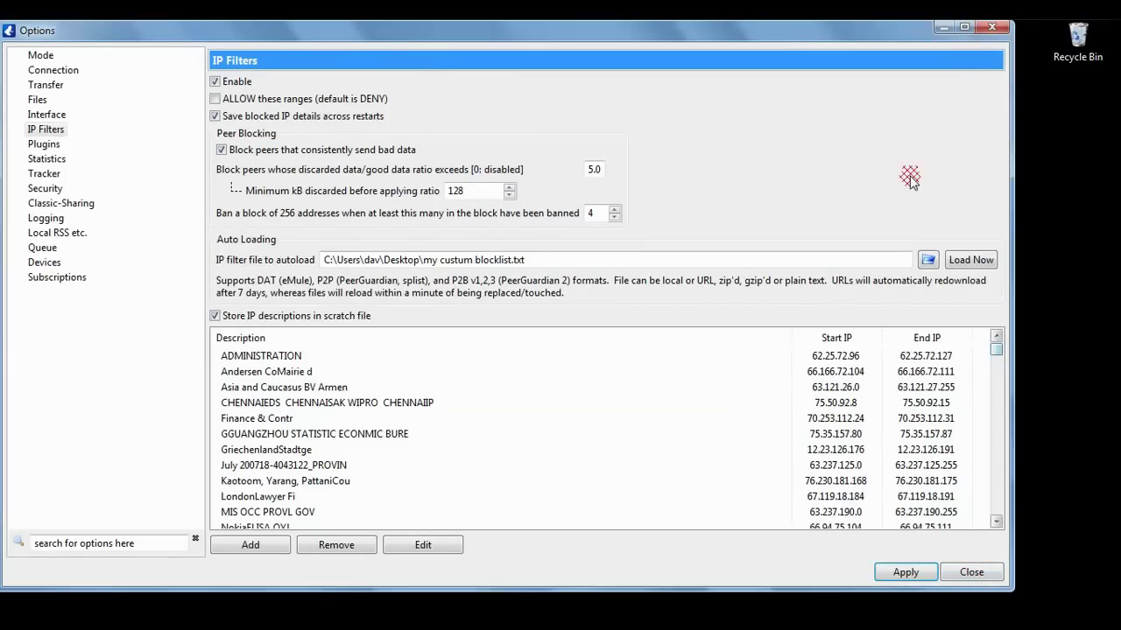
{"action": "left_click", "coordinate": [967, 572]}
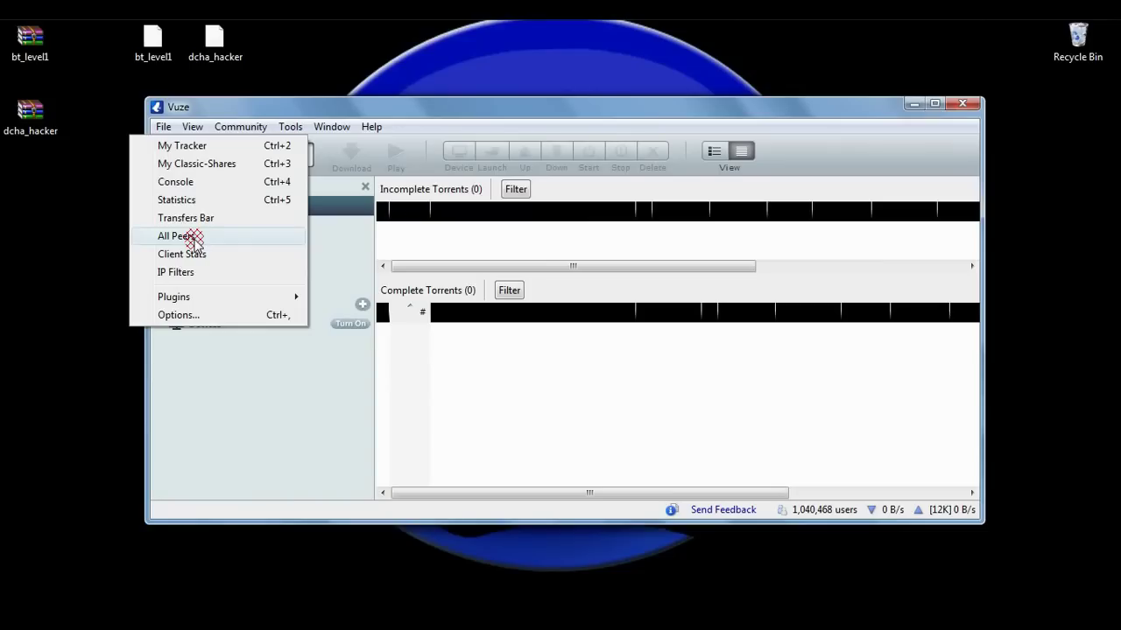
- Examine the log of IPs blocked by the IP filters, close it and exit Vuze
{"action": "left_click", "coordinate": [194, 240]}
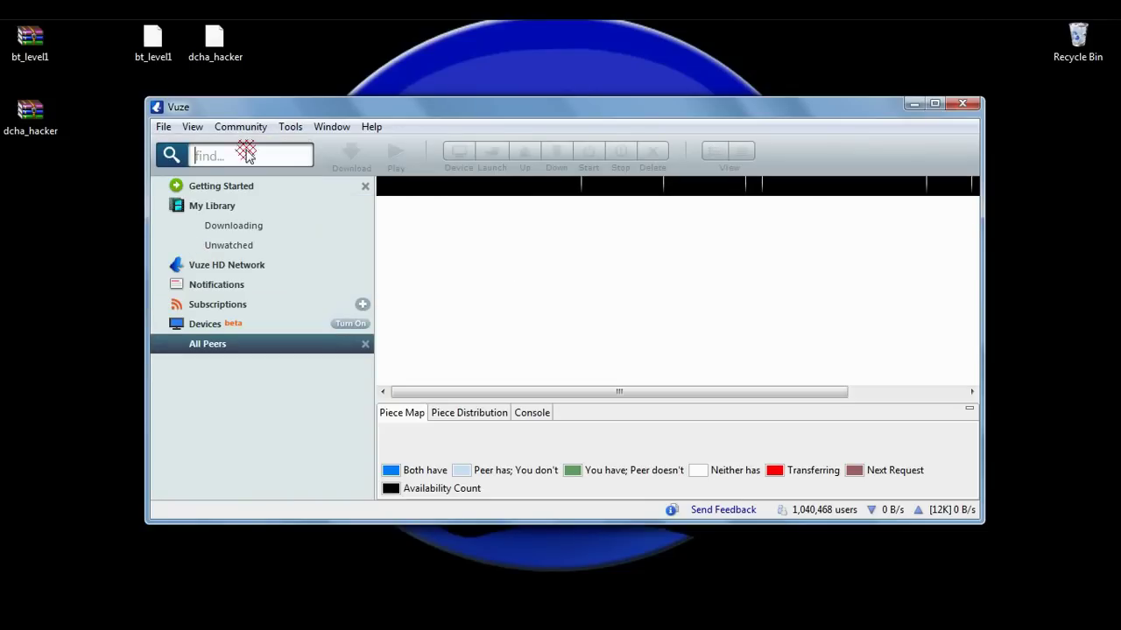
{"action": "left_click", "coordinate": [281, 130]}
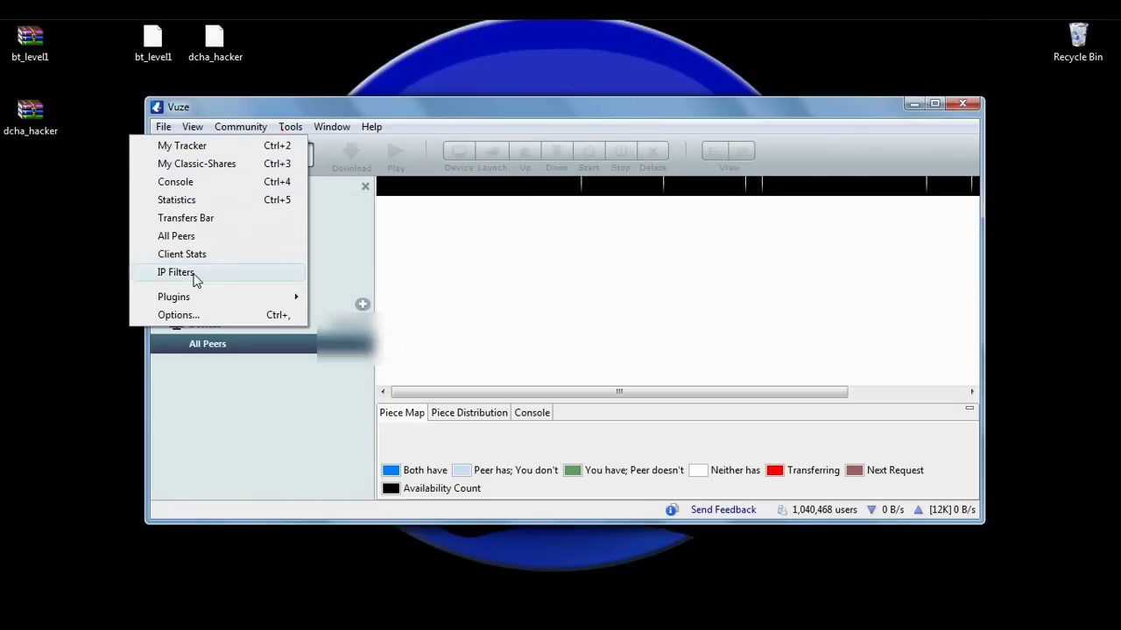
{"action": "left_click", "coordinate": [220, 271]}
{"action": "scroll", "coordinate": [628, 222], "scroll_direction": "down", "scroll_amount": 3}
{"action": "scroll", "coordinate": [628, 222], "scroll_direction": "up", "scroll_amount": 3}
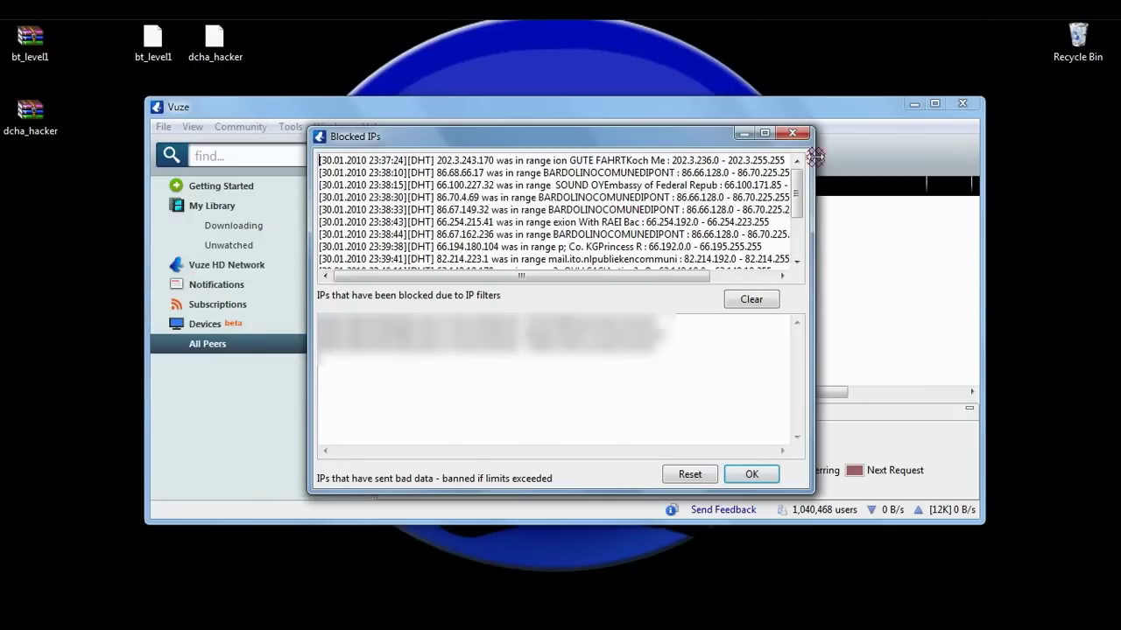
{"action": "left_click", "coordinate": [792, 133]}
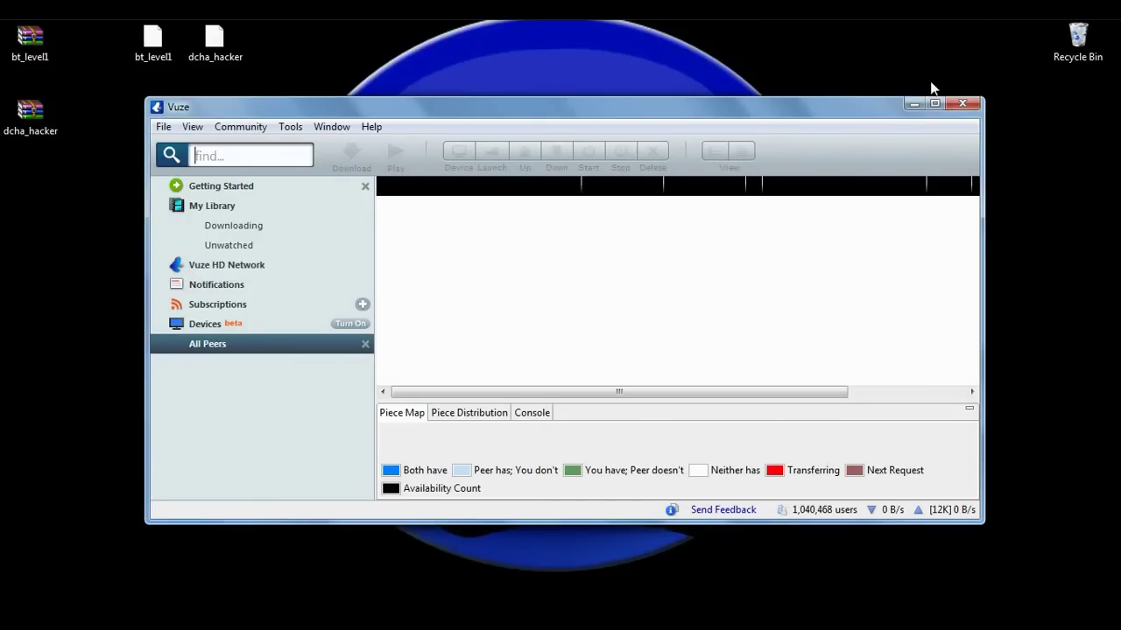
{"action": "left_click", "coordinate": [966, 105]}
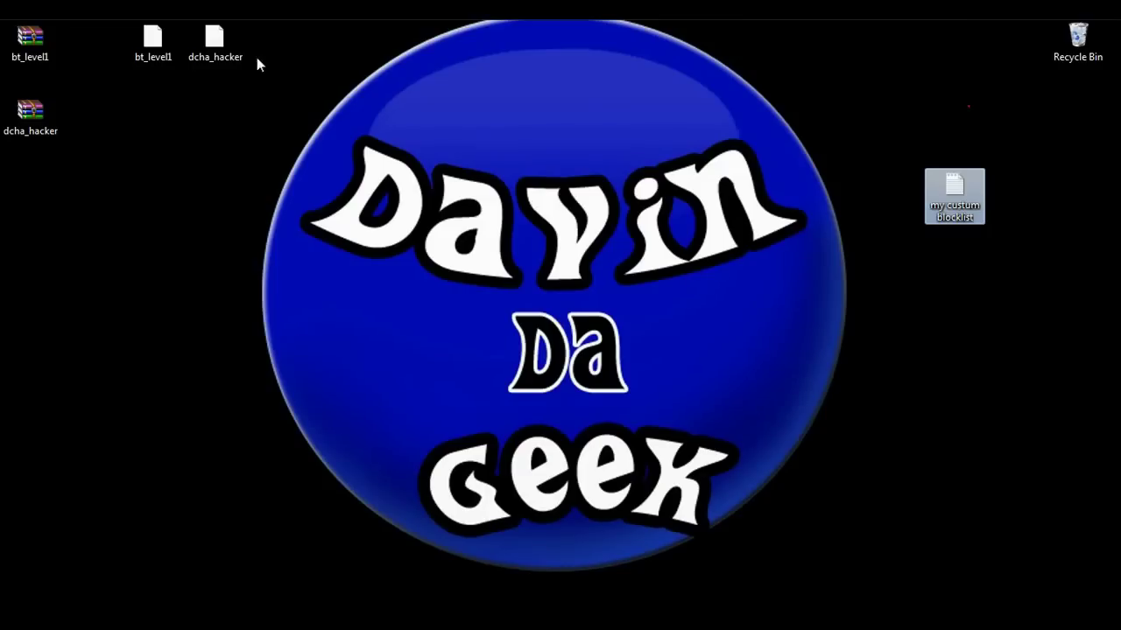